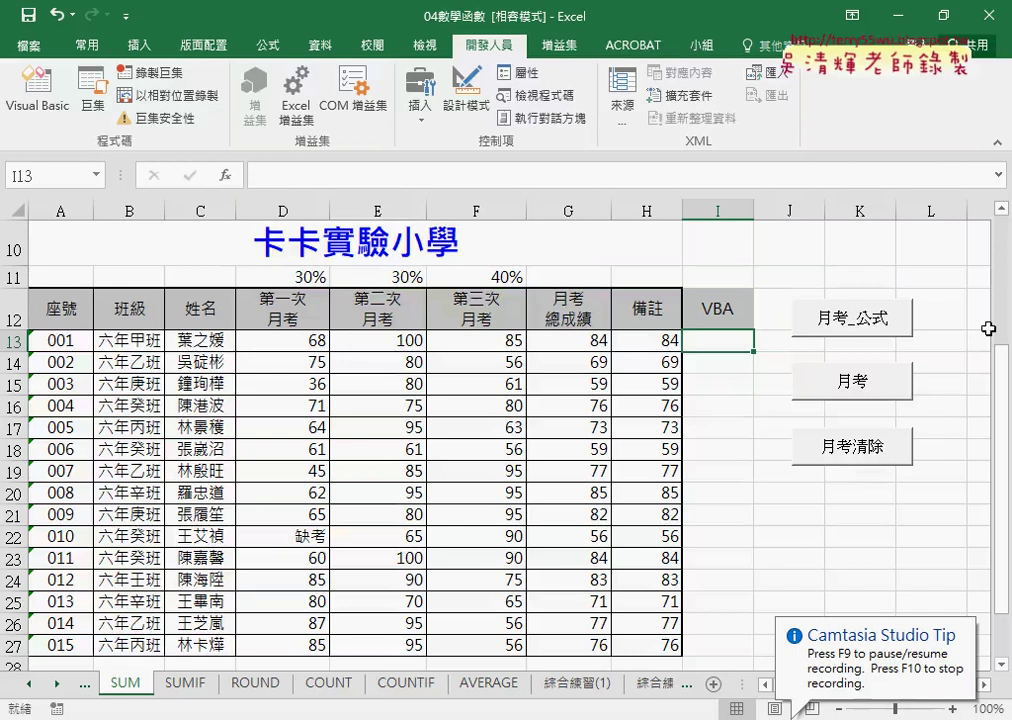
Run the 月考_公式 macro to fill I13:I27 with SUMPRODUCT weighted totals, e.g. 84.4 in I13.
{"action": "left_click", "coordinate": [930, 383]}
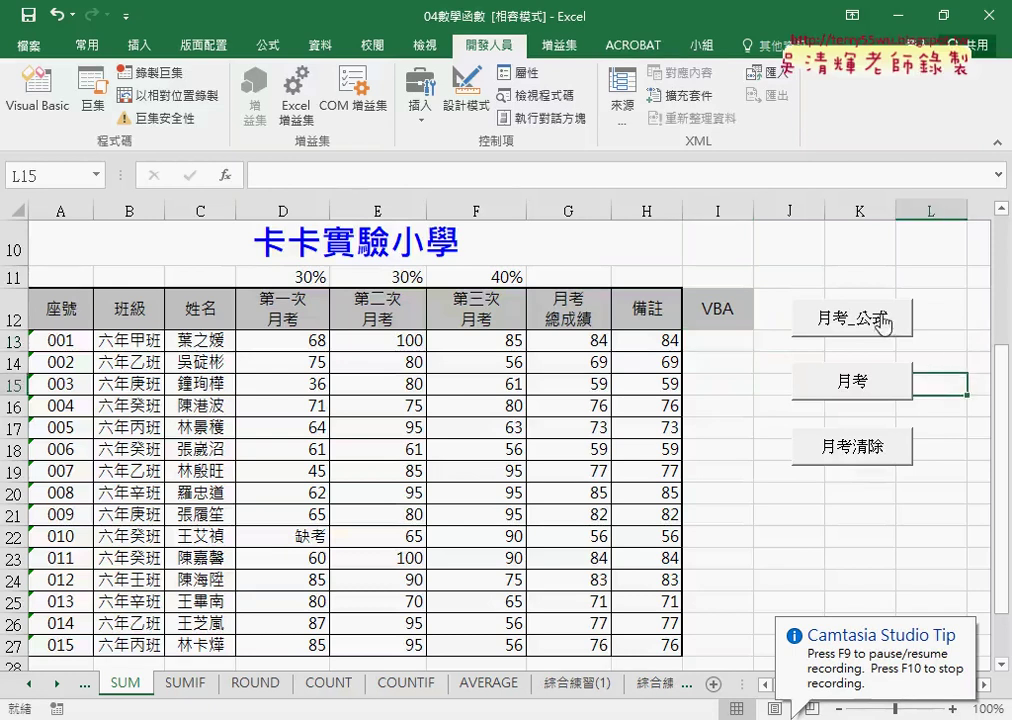
{"action": "left_click", "coordinate": [637, 338]}
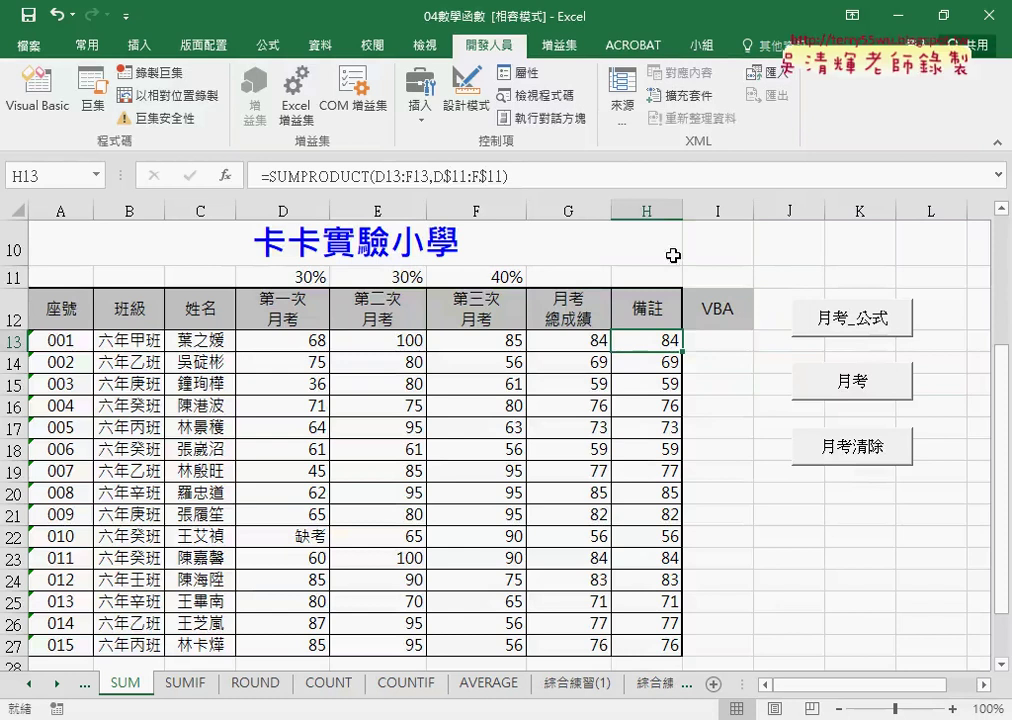
{"action": "left_click", "coordinate": [725, 345]}
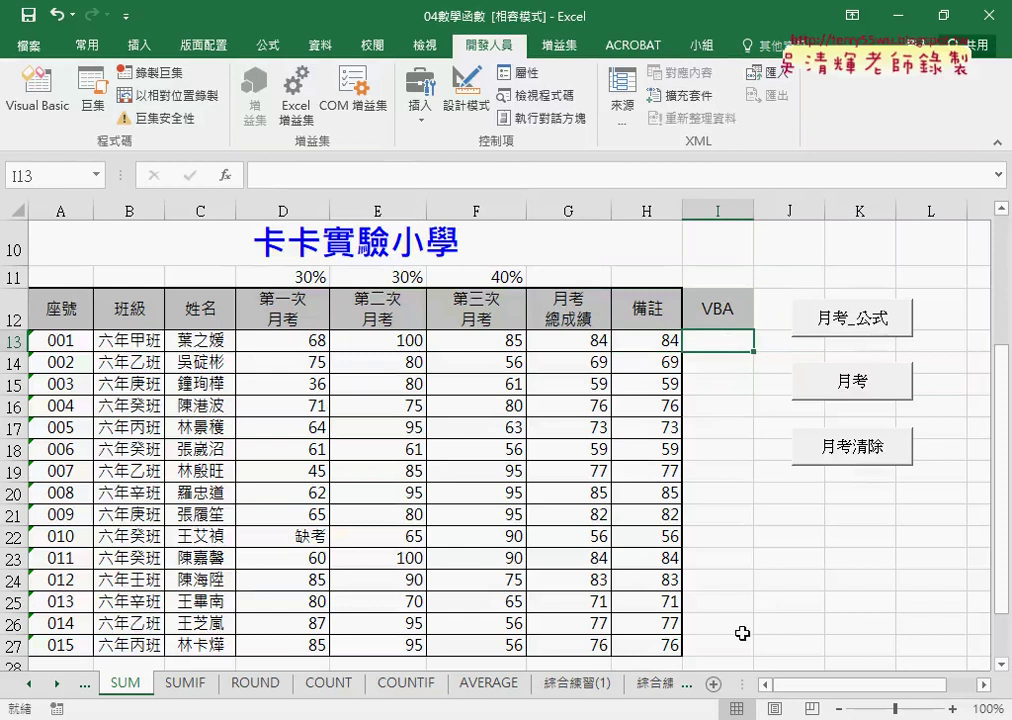
{"action": "left_click", "coordinate": [868, 318]}
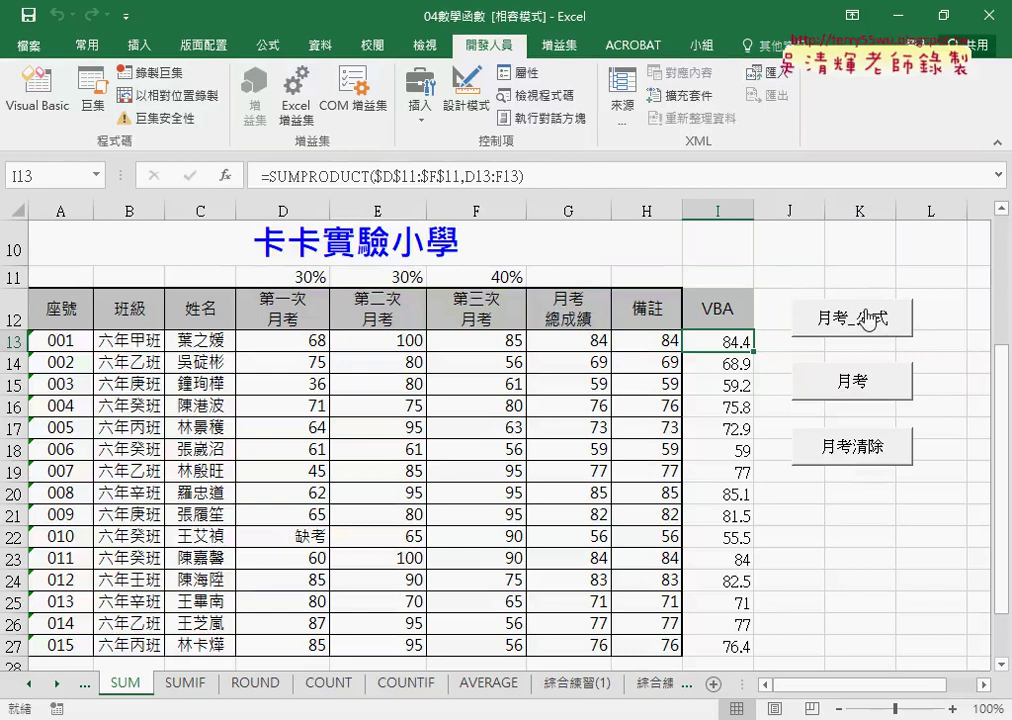
{"action": "right_click", "coordinate": [870, 320]}
{"action": "left_click", "coordinate": [898, 484]}
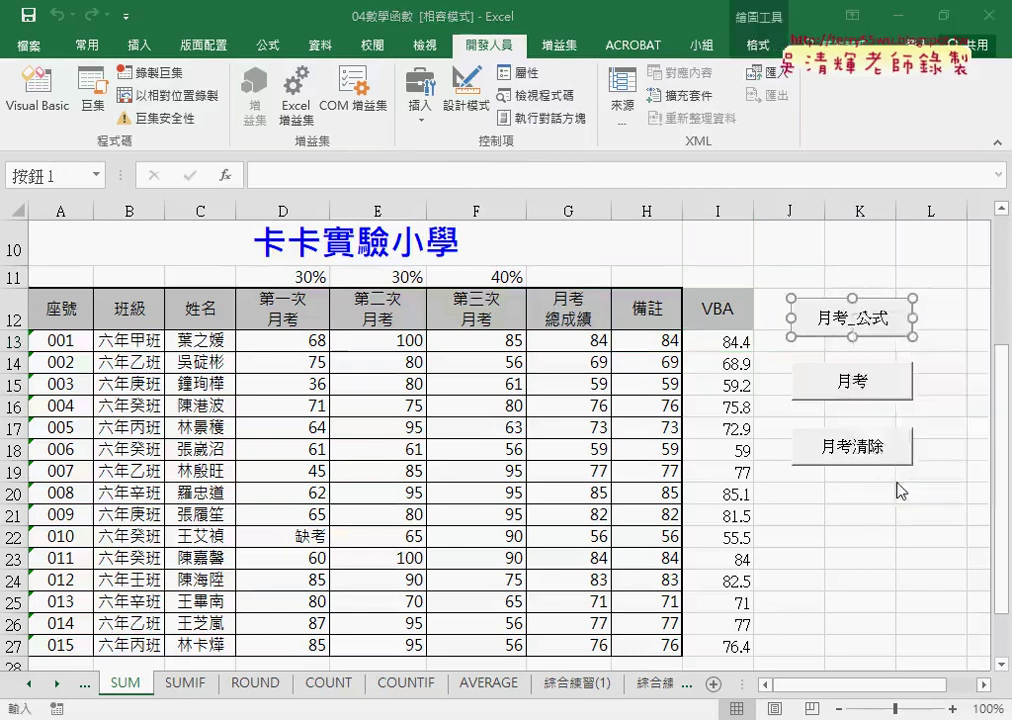
{"action": "left_click", "coordinate": [970, 329]}
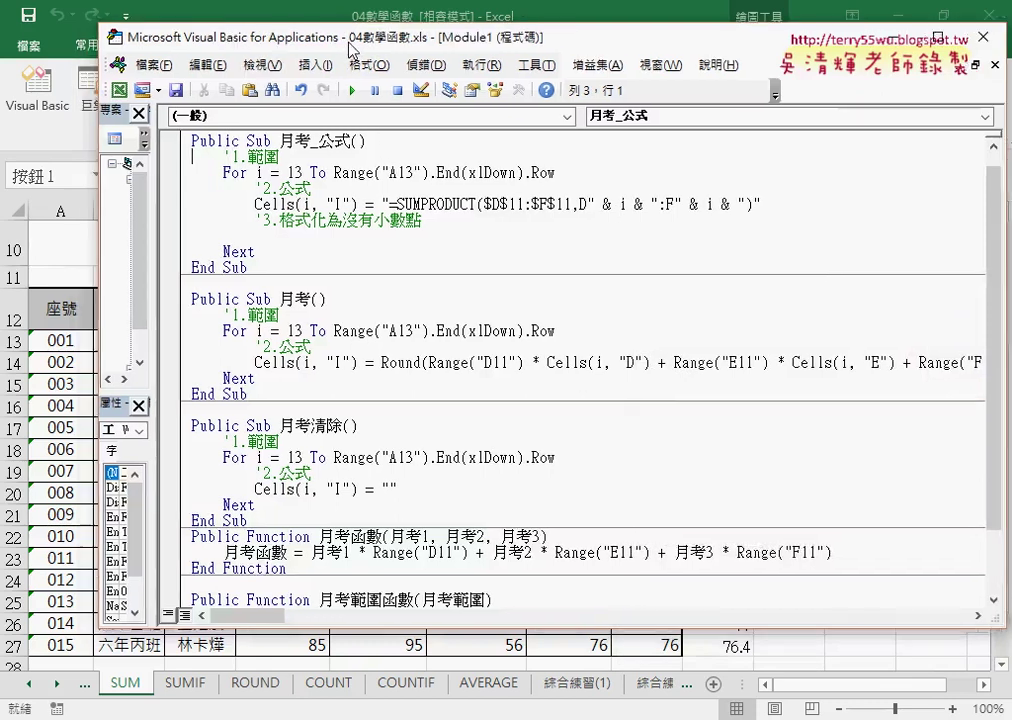
{"action": "left_click_drag", "start_coordinate": [352, 48], "coordinate": [374, 48]}
{"action": "left_click_drag", "start_coordinate": [168, 183], "coordinate": [345, 183]}
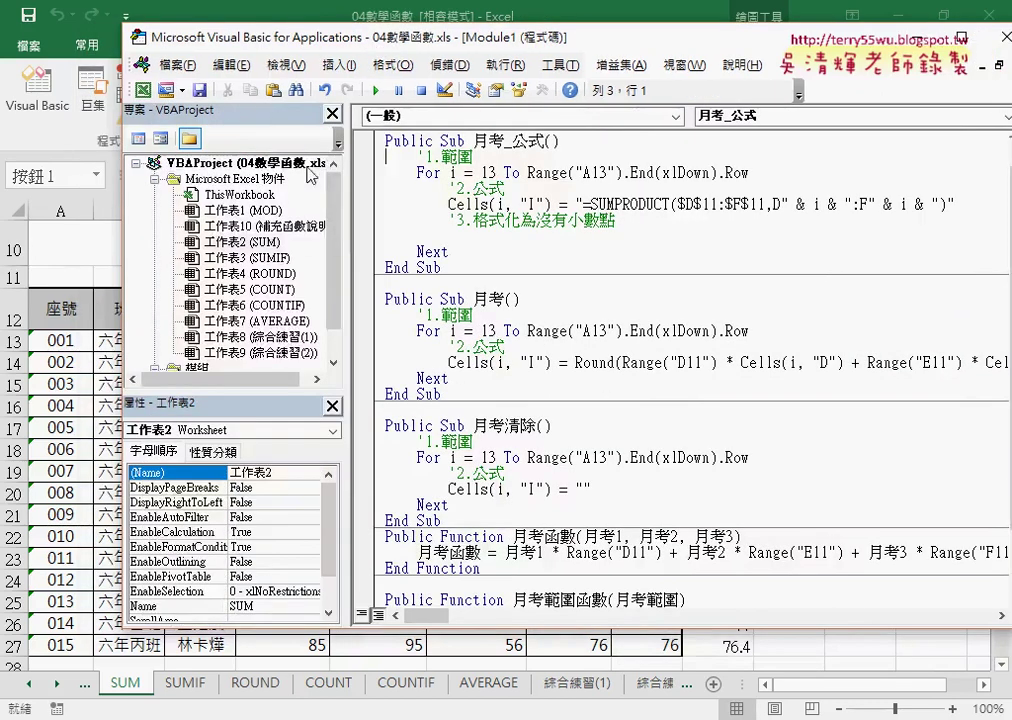
{"action": "scroll", "coordinate": [259, 186], "scroll_direction": "down", "scroll_amount": 3}
{"action": "left_click", "coordinate": [224, 353]}
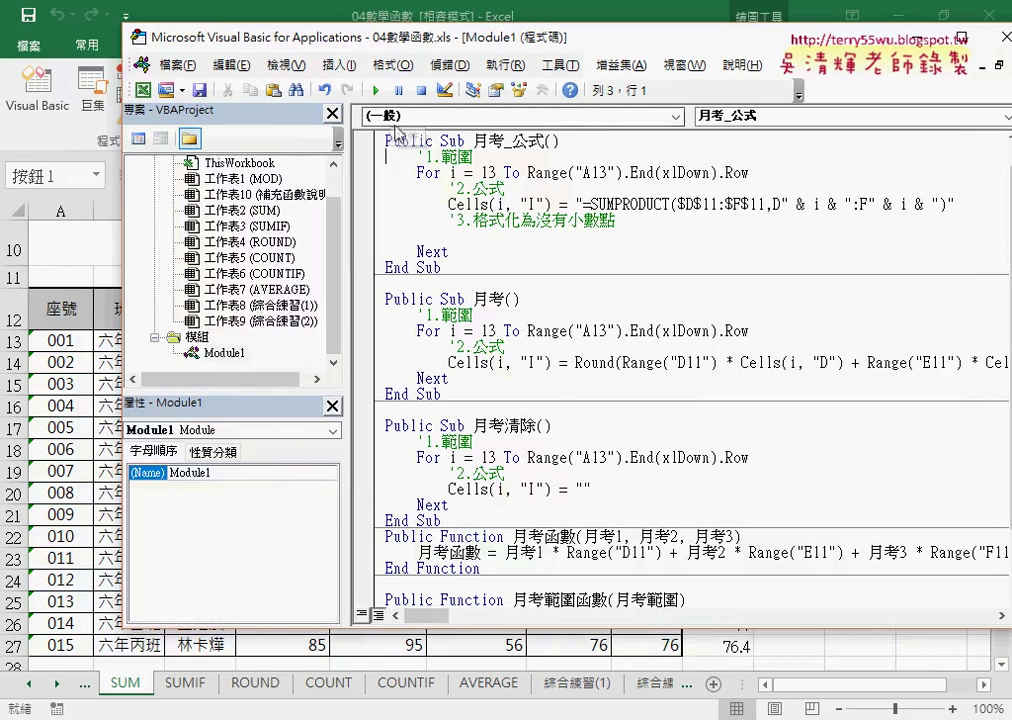
{"action": "left_click", "coordinate": [338, 64]}
{"action": "left_click", "coordinate": [360, 86]}
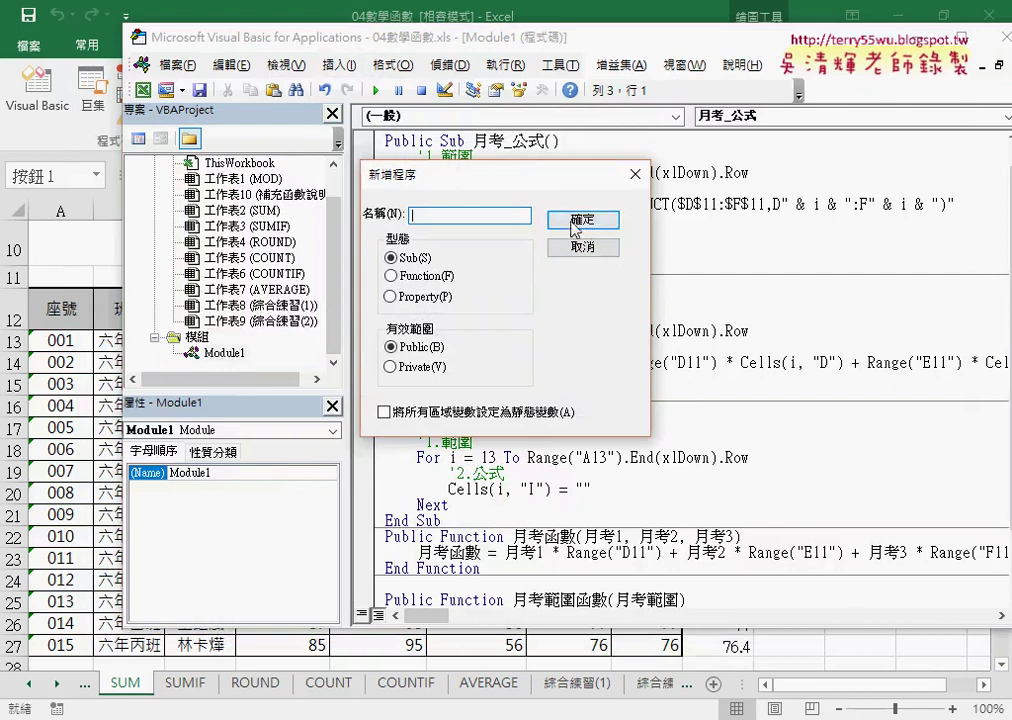
{"action": "left_click", "coordinate": [583, 247]}
{"action": "double_click", "coordinate": [449, 173]}
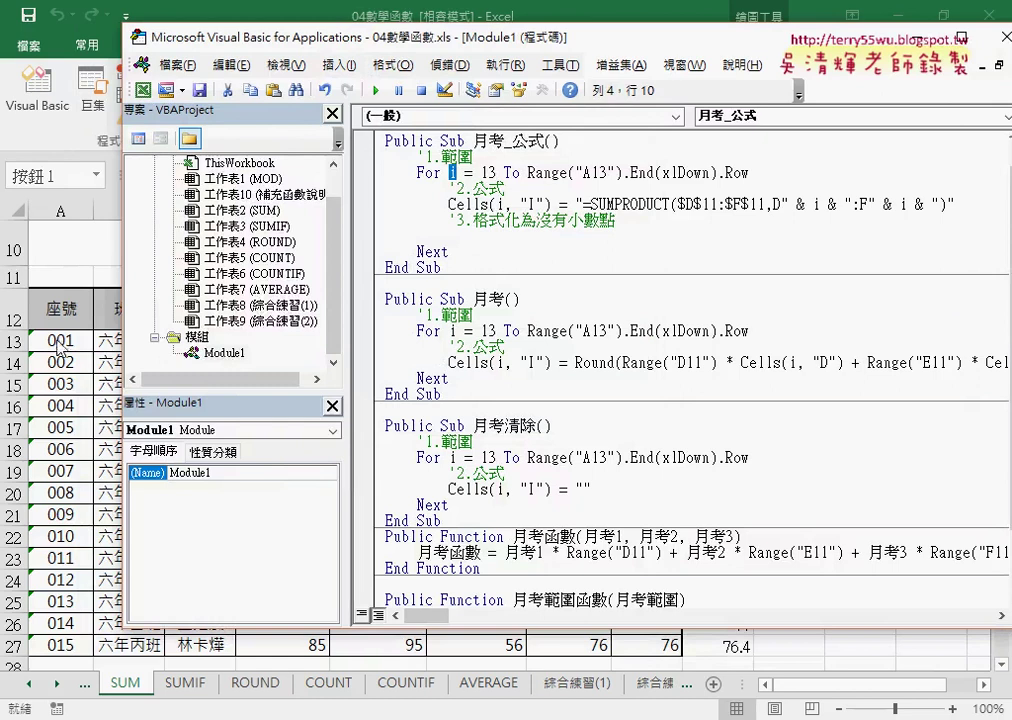
{"action": "double_click", "coordinate": [488, 173]}
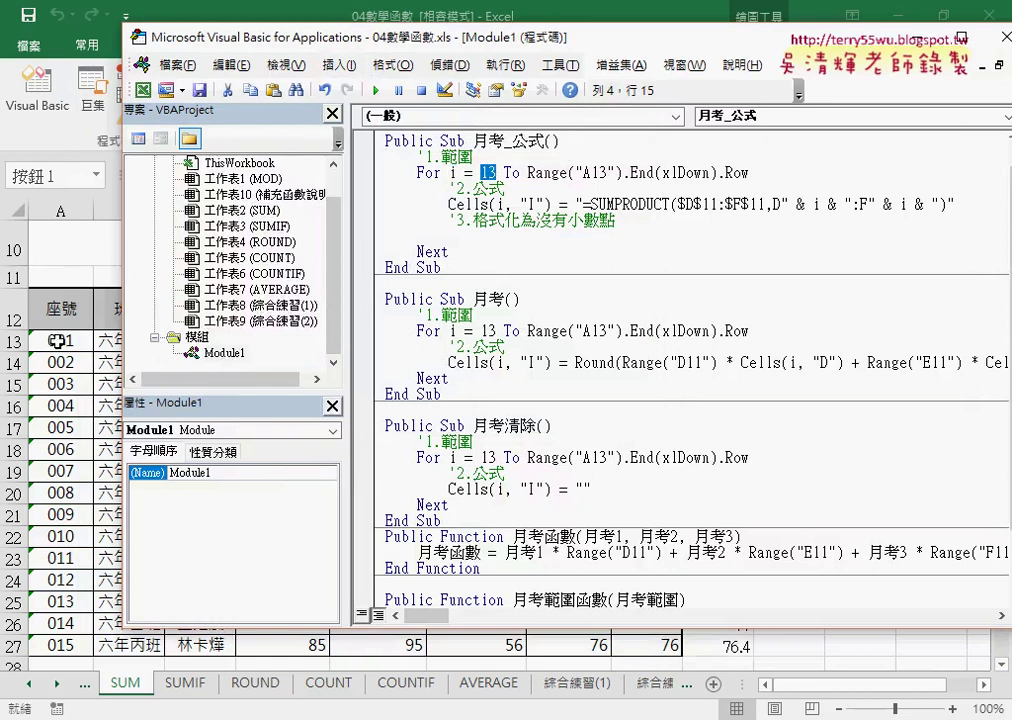
{"action": "left_click_drag", "start_coordinate": [528, 173], "coordinate": [605, 173]}
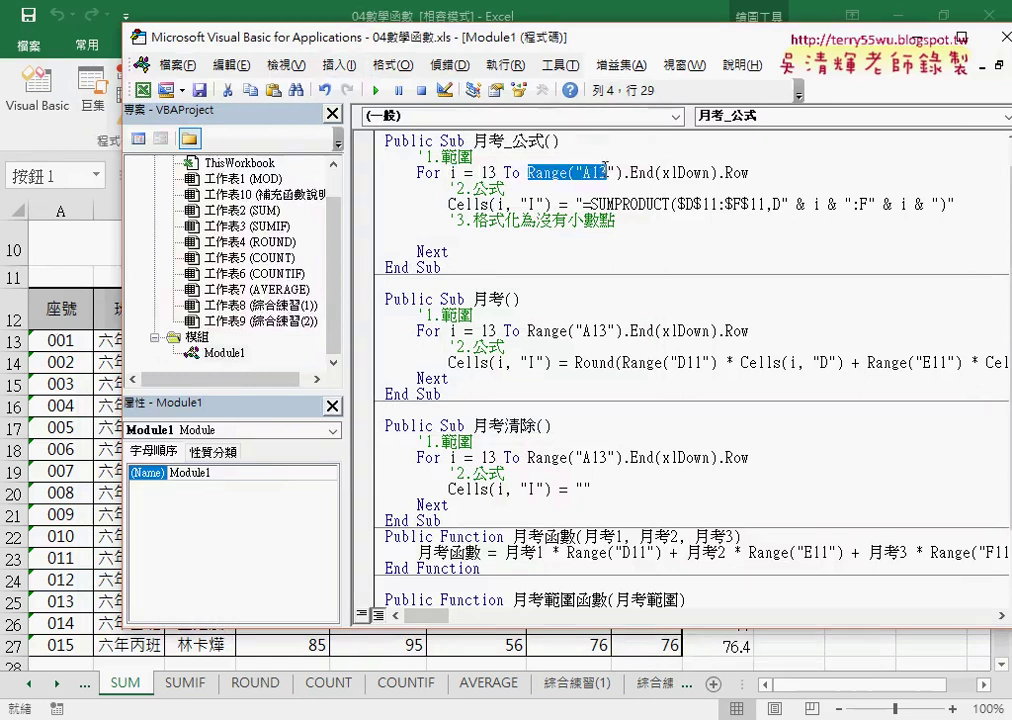
{"action": "left_click", "coordinate": [754, 173]}
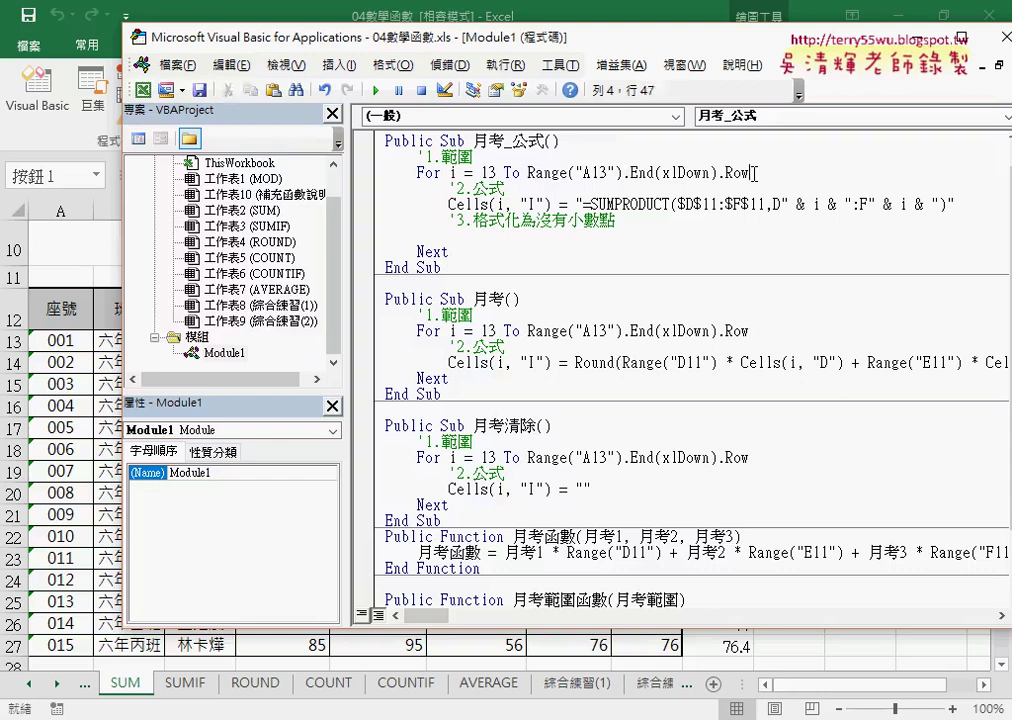
{"action": "left_click_drag", "start_coordinate": [754, 173], "coordinate": [625, 174]}
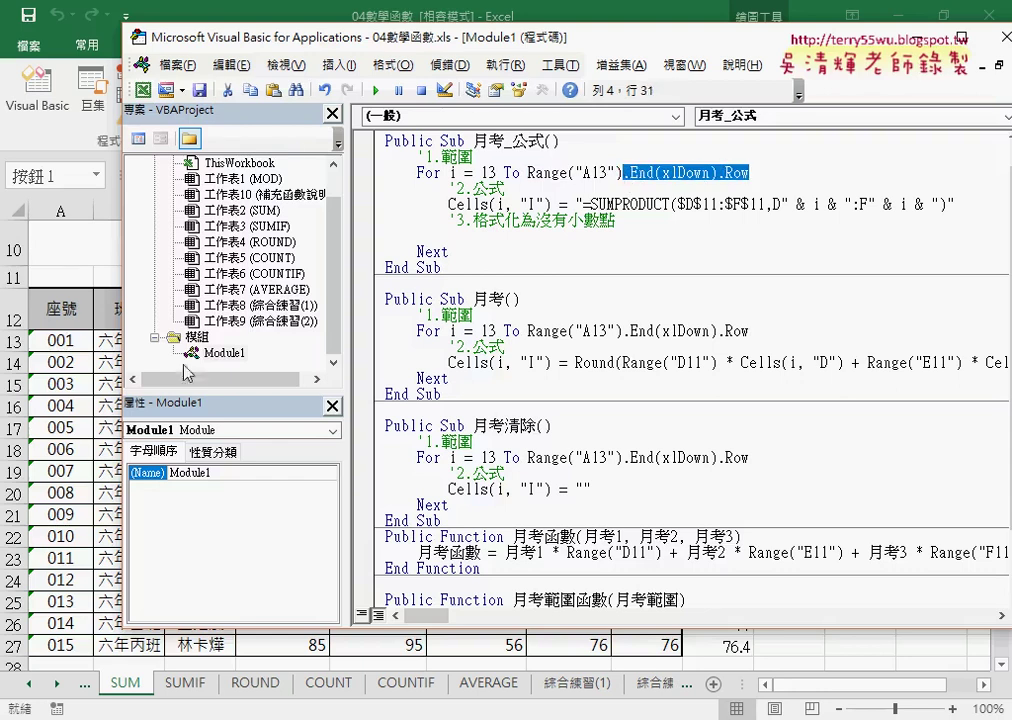
{"action": "left_click", "coordinate": [55, 340]}
{"action": "key", "text": "ctrl+Down"}
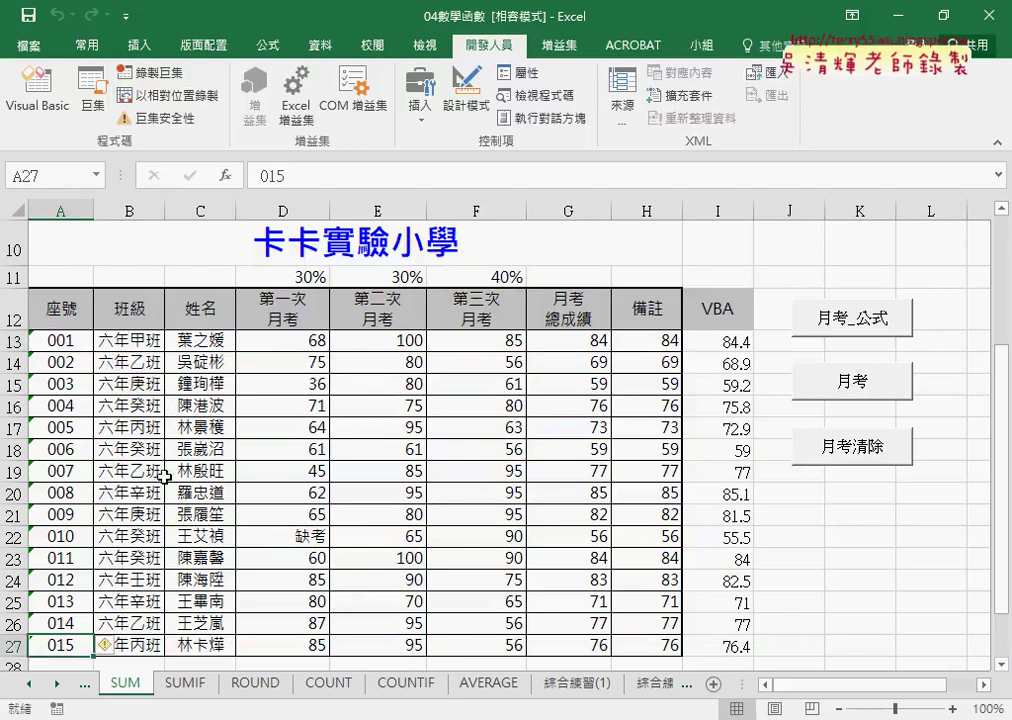
Delete the empty row 28 below the student list.
{"action": "scroll", "coordinate": [131, 375], "scroll_direction": "down", "scroll_amount": 2}
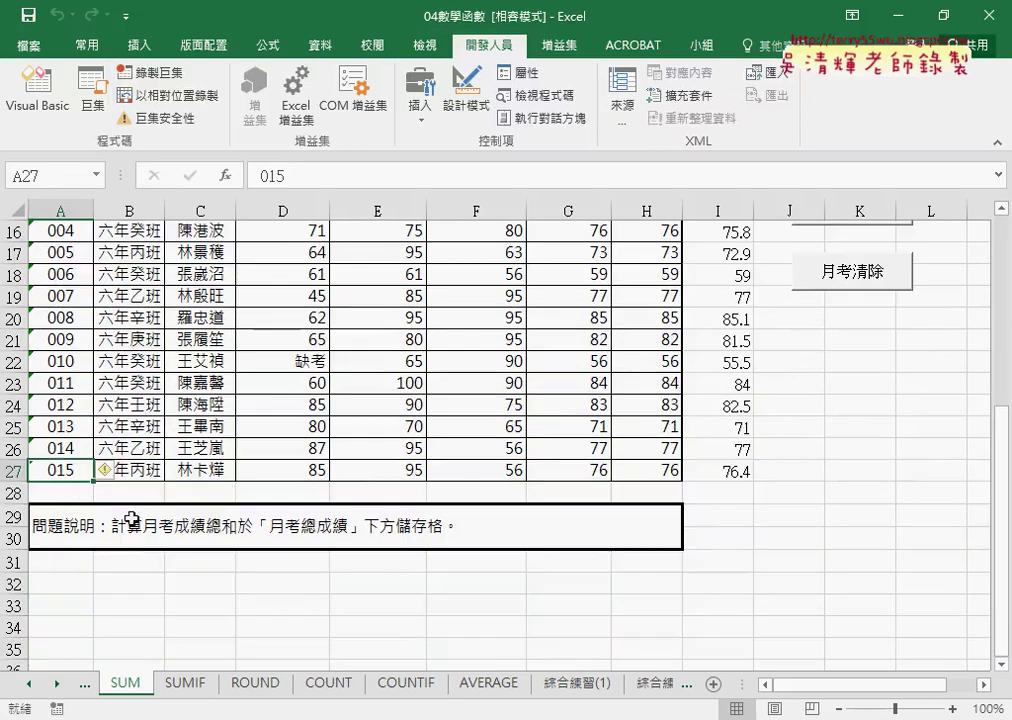
{"action": "left_click", "coordinate": [15, 493]}
{"action": "right_click", "coordinate": [120, 495]}
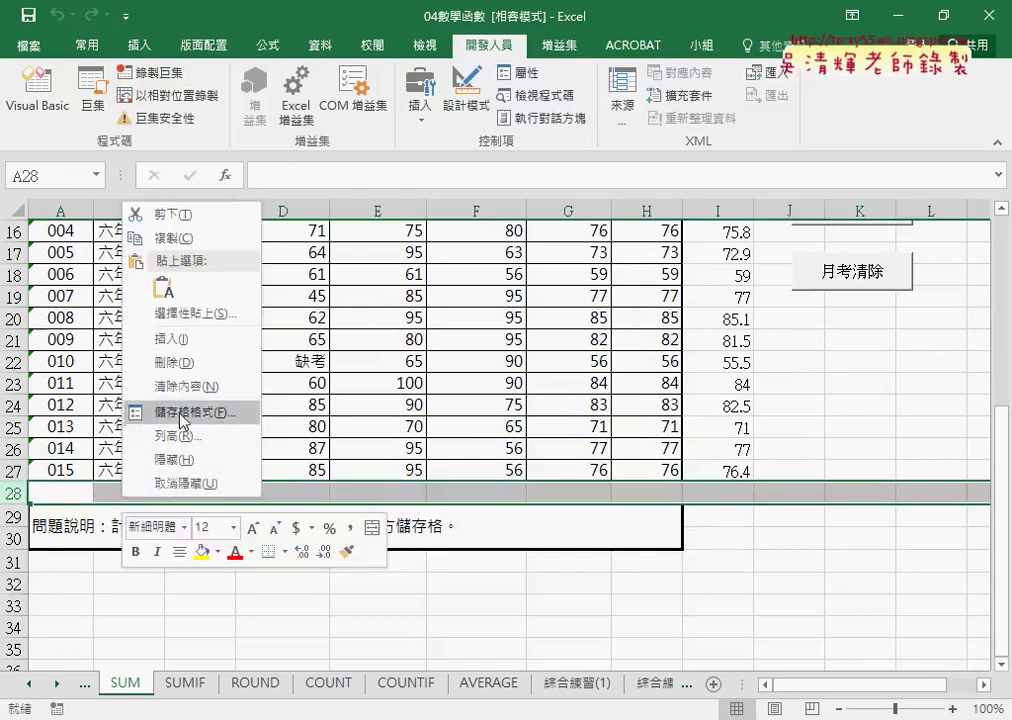
{"action": "left_click", "coordinate": [173, 362]}
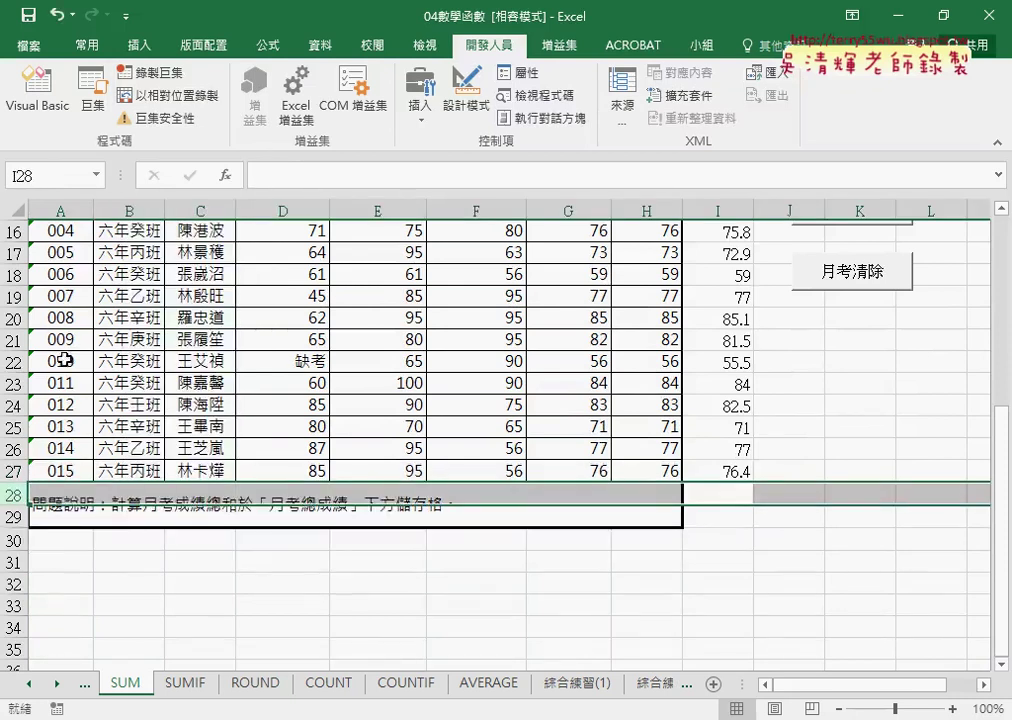
Insert blank cells at rows 28–29, shifting the description note down to row 30.
{"action": "scroll", "coordinate": [64, 360], "scroll_direction": "up", "scroll_amount": 2}
{"action": "left_click", "coordinate": [64, 341]}
{"action": "key", "text": "ctrl+Down"}
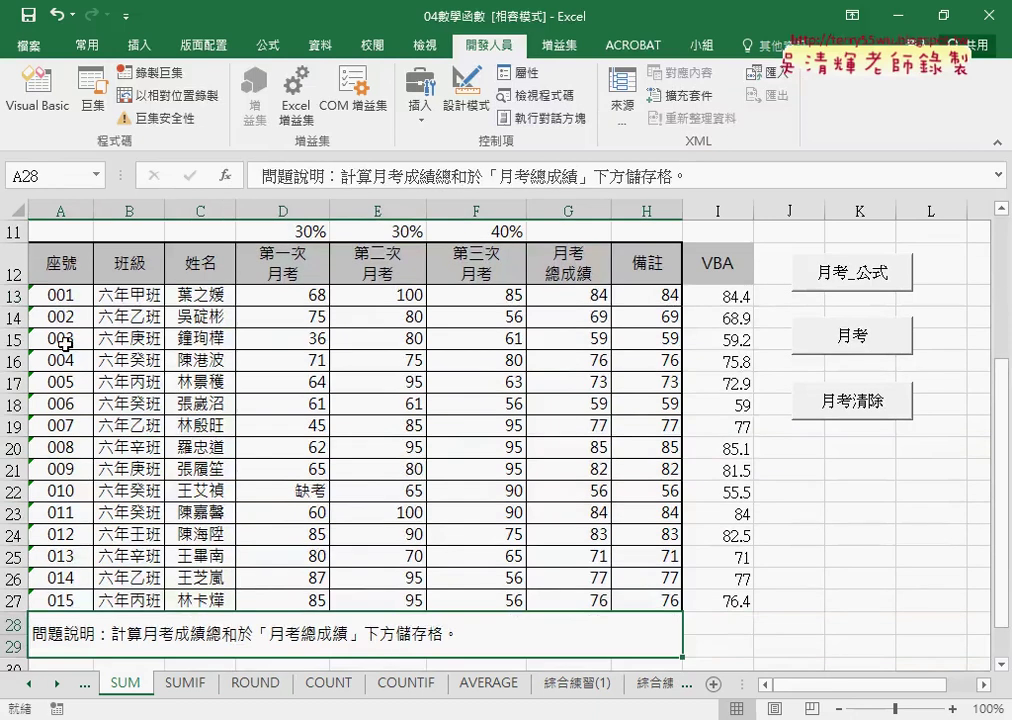
{"action": "left_click", "coordinate": [14, 623]}
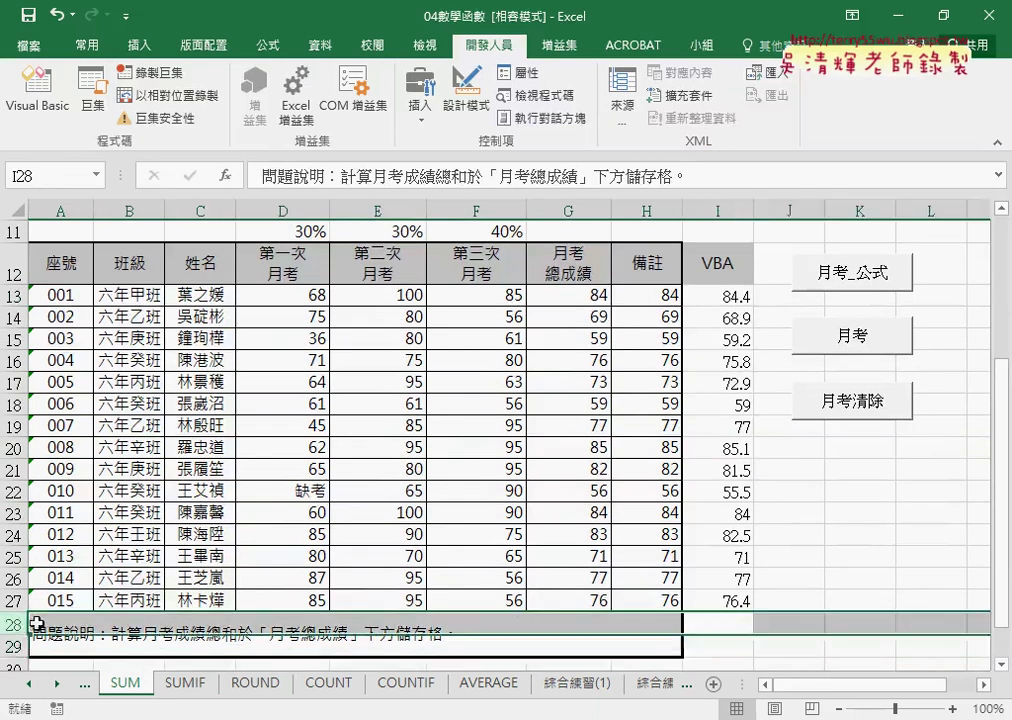
{"action": "right_click", "coordinate": [36, 623]}
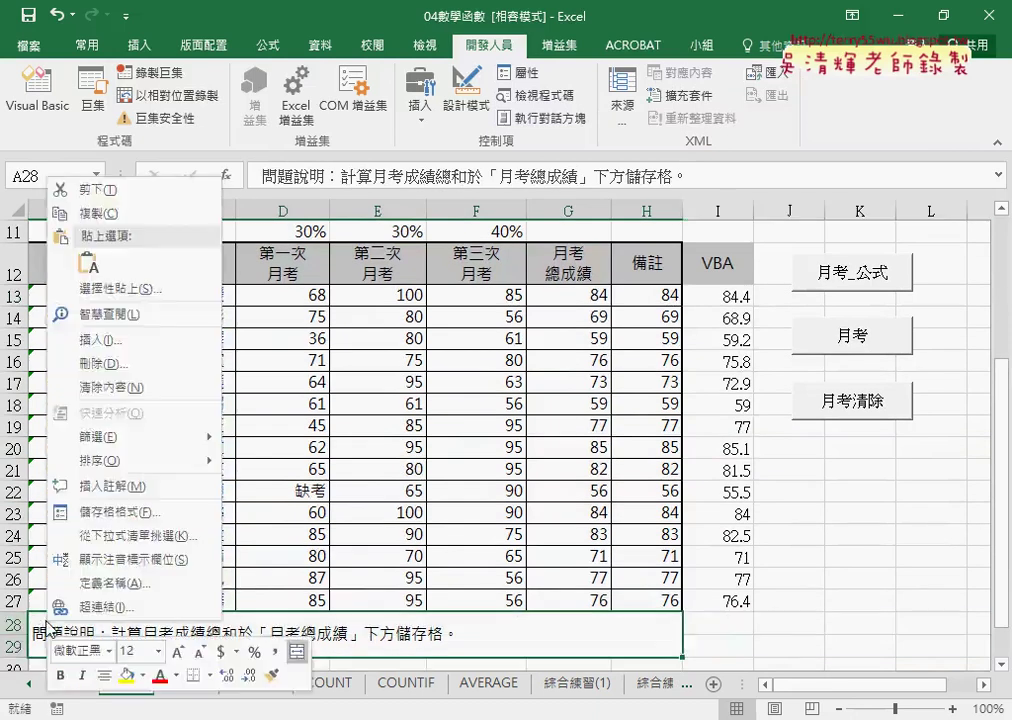
{"action": "left_click", "coordinate": [89, 347]}
{"action": "key", "text": "Return"}
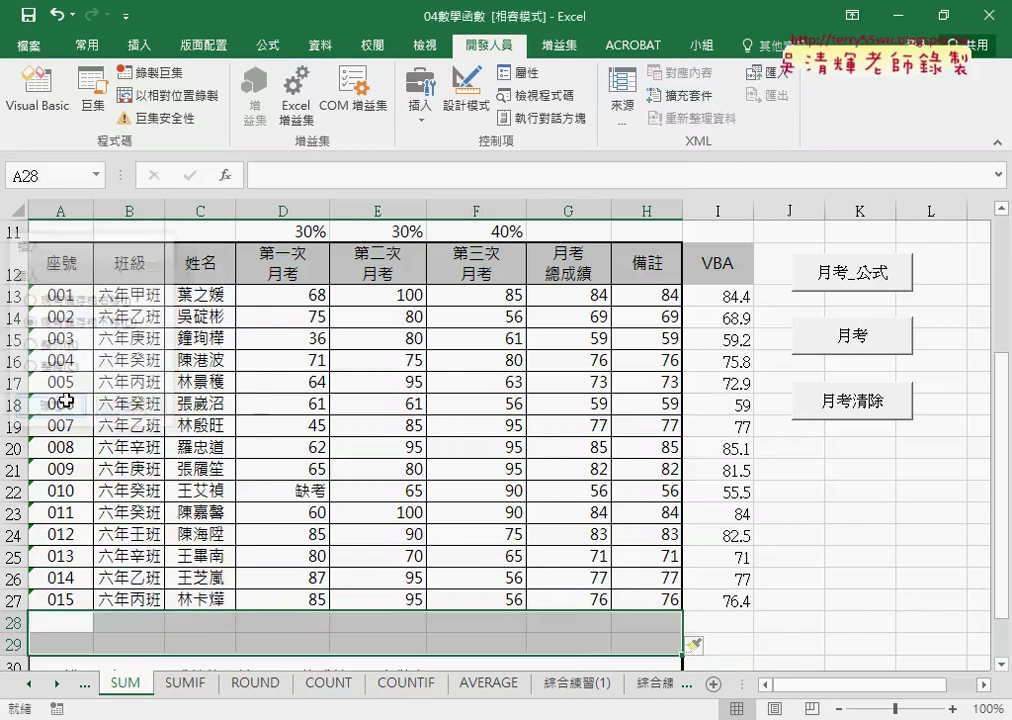
{"action": "left_click", "coordinate": [112, 621]}
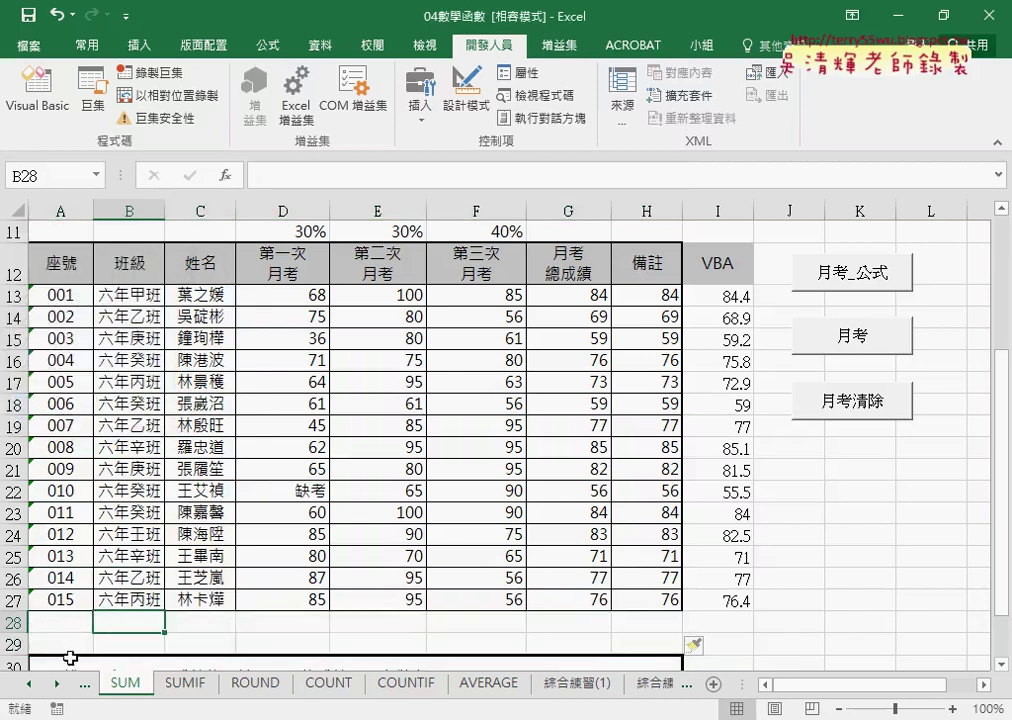
Check that the student IDs end at row 27, then open the Visual Basic editor.
{"action": "left_click", "coordinate": [64, 295]}
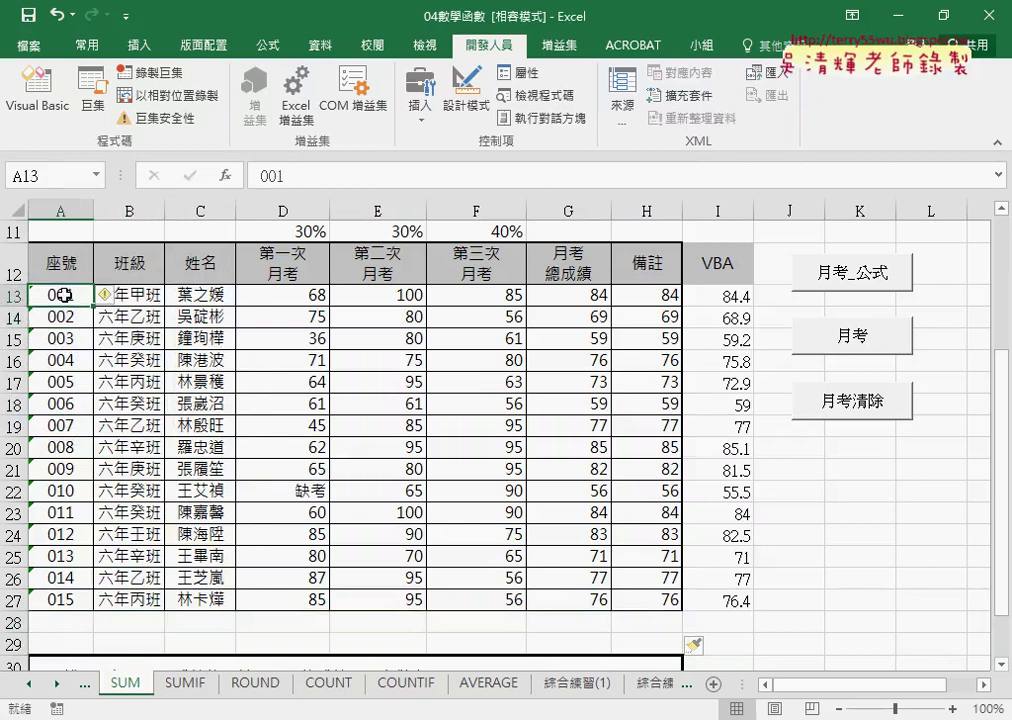
{"action": "key", "text": "ctrl+Down"}
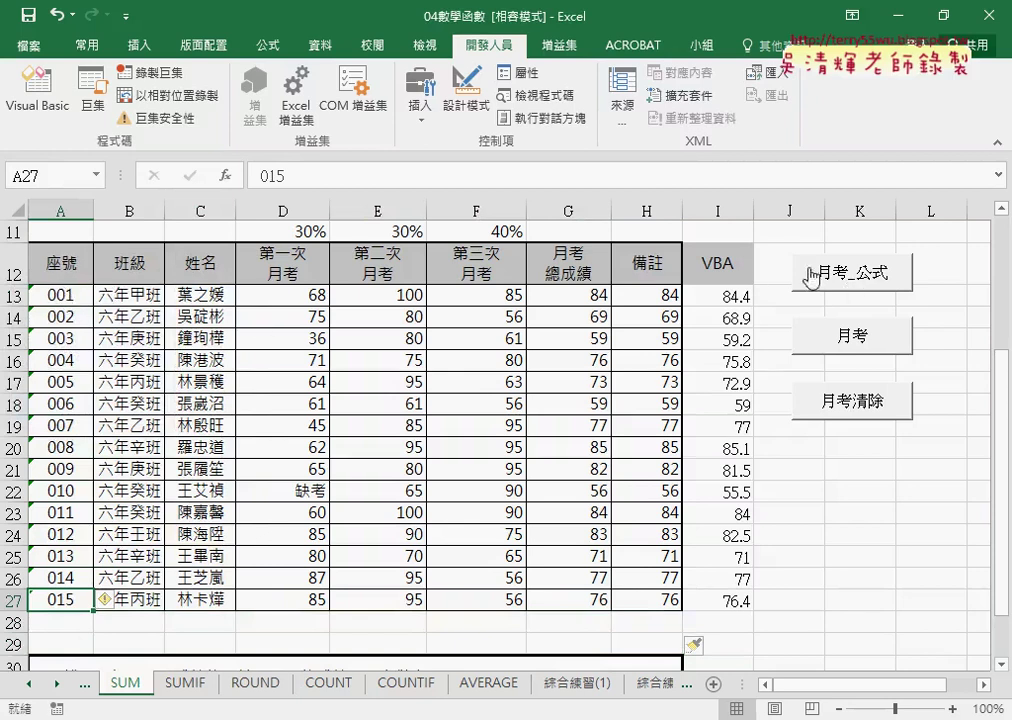
{"action": "left_click", "coordinate": [38, 95]}
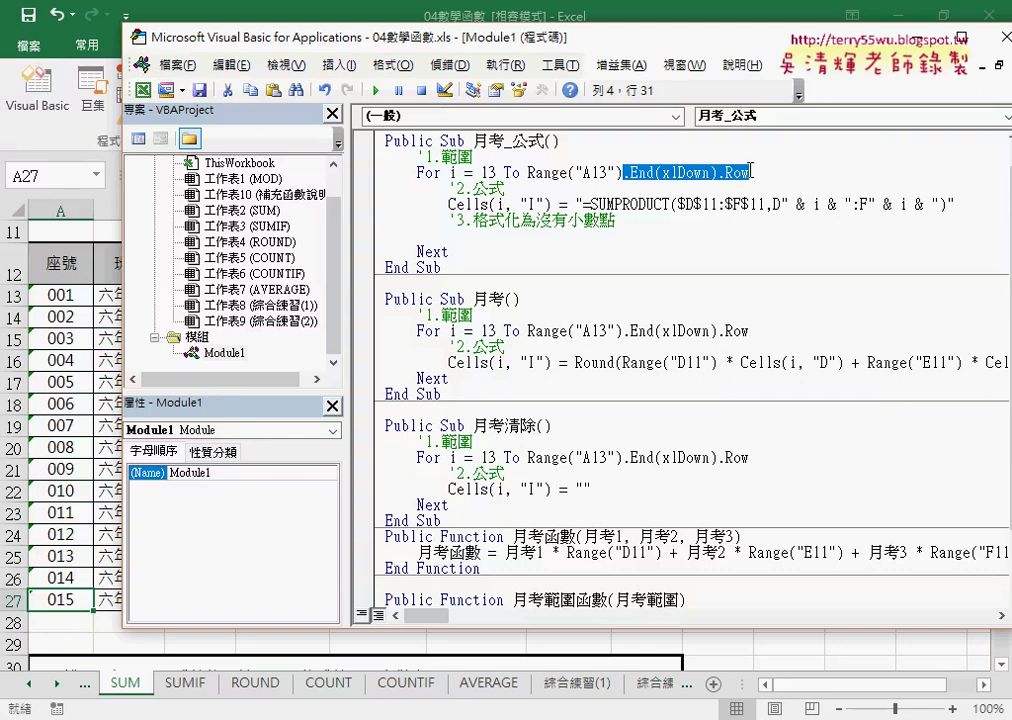
Retype .End(xlDown) on the For loop line using IntelliSense suggestions.
{"action": "key", "text": "Delete"}
{"action": "type", "text": "."}
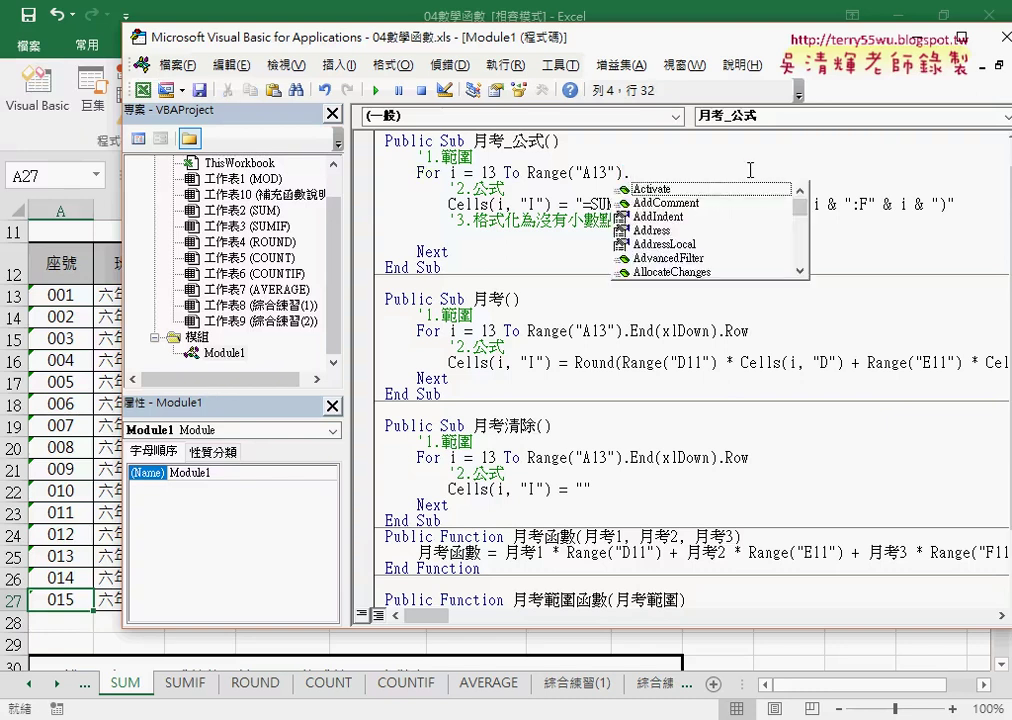
{"action": "type", "text": "E"}
{"action": "key", "text": "Down"}
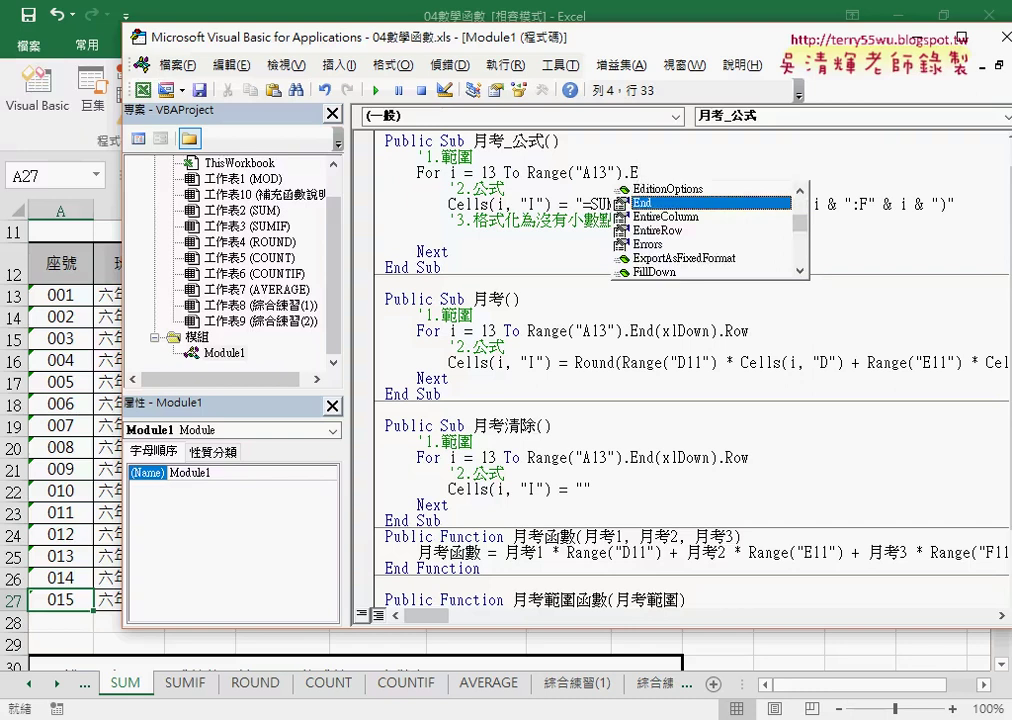
{"action": "key", "text": "space"}
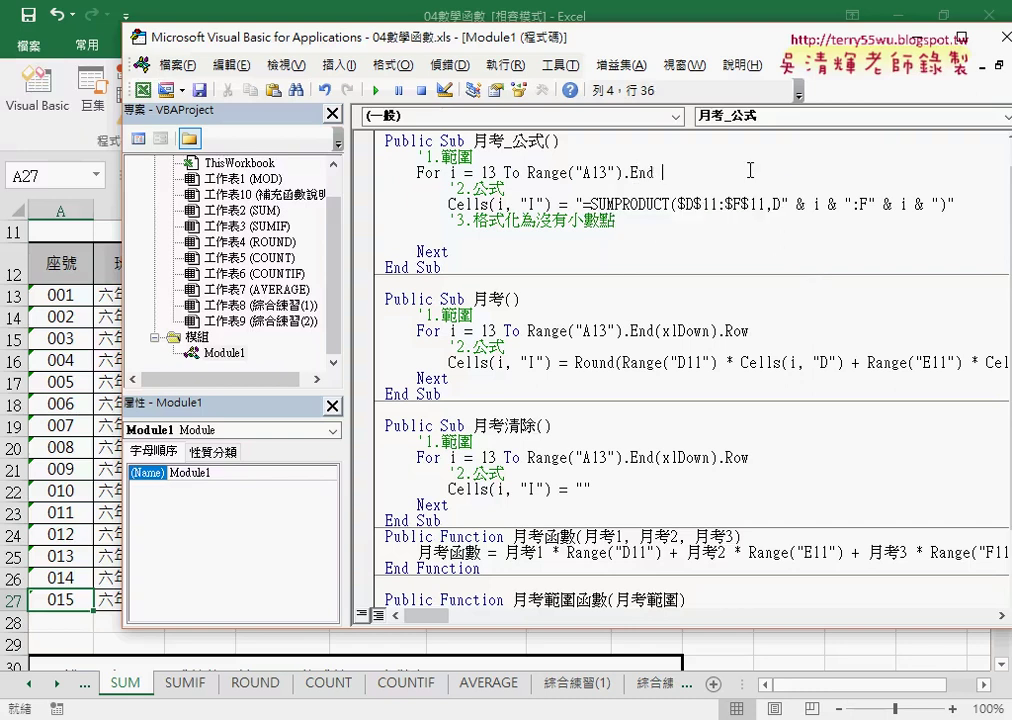
{"action": "type", "text": "("}
{"action": "key", "text": "Down"}
{"action": "key", "text": "Down"}
{"action": "key", "text": "Up"}
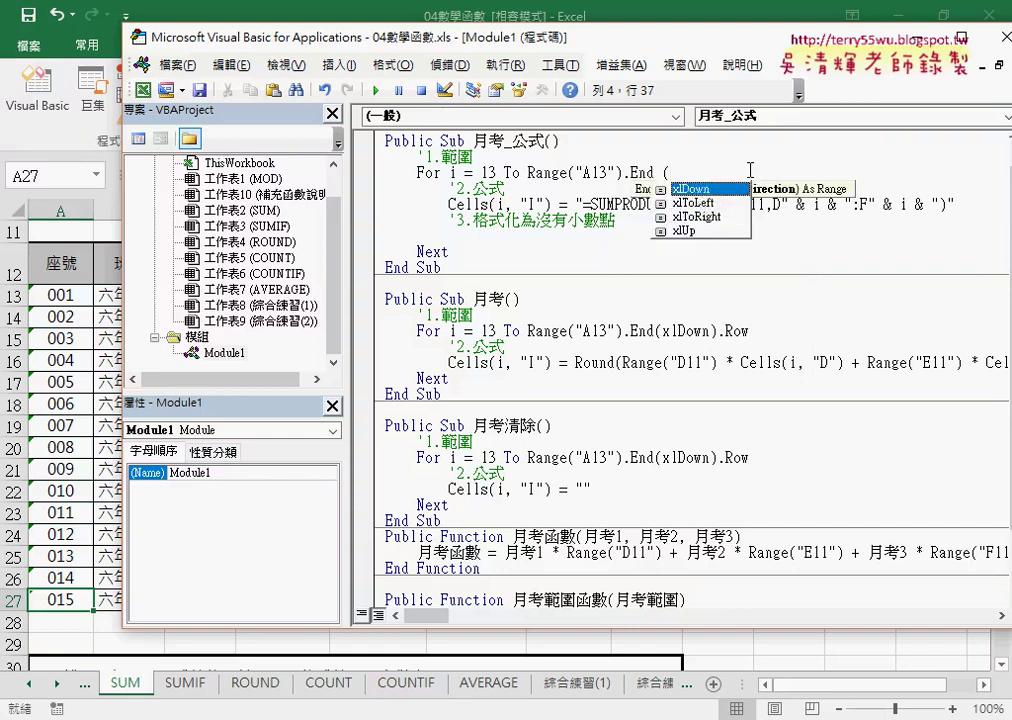
{"action": "key", "text": "space"}
Finish the loop bound with .Row, giving Range("A13").End(xlDown).Row.
{"action": "type", "text": ")"}
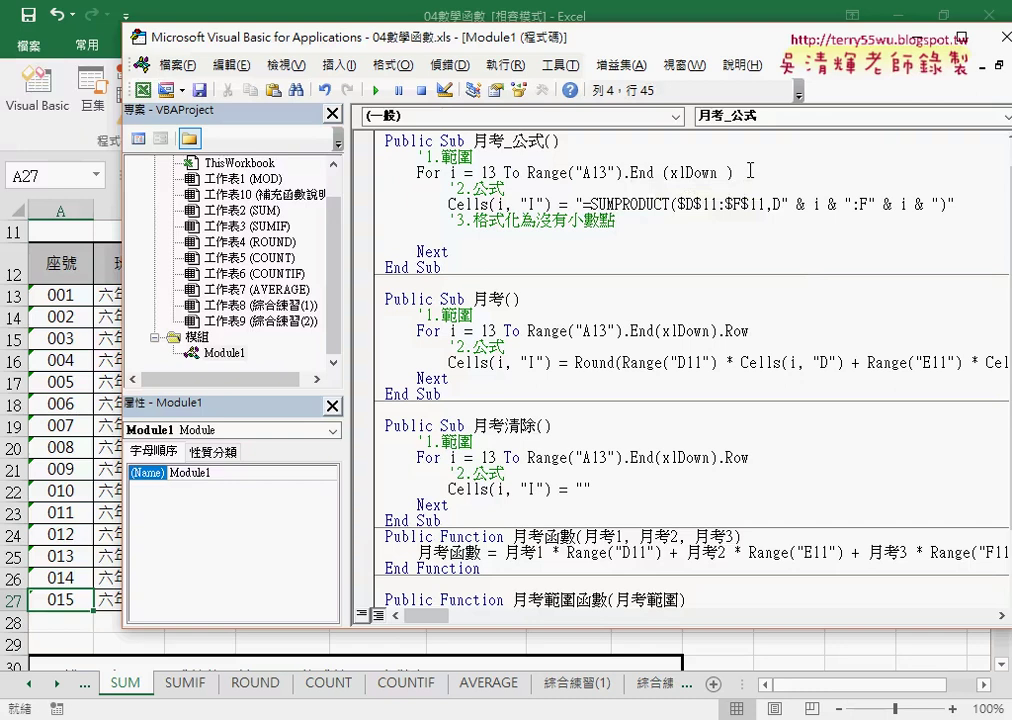
{"action": "type", "text": "."}
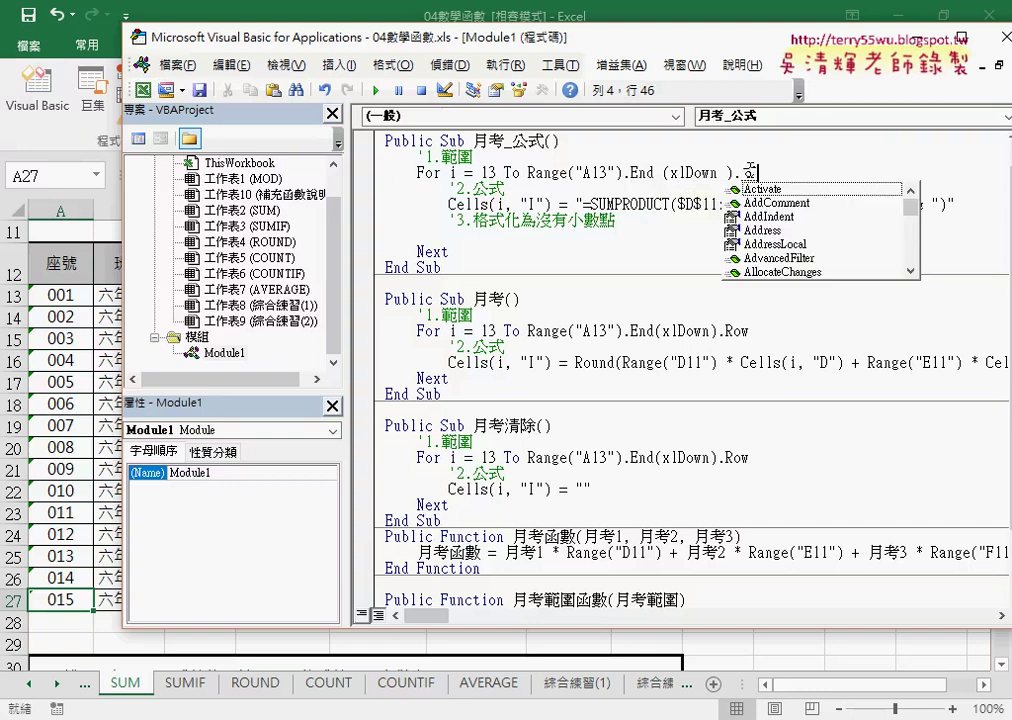
{"action": "type", "text": "p"}
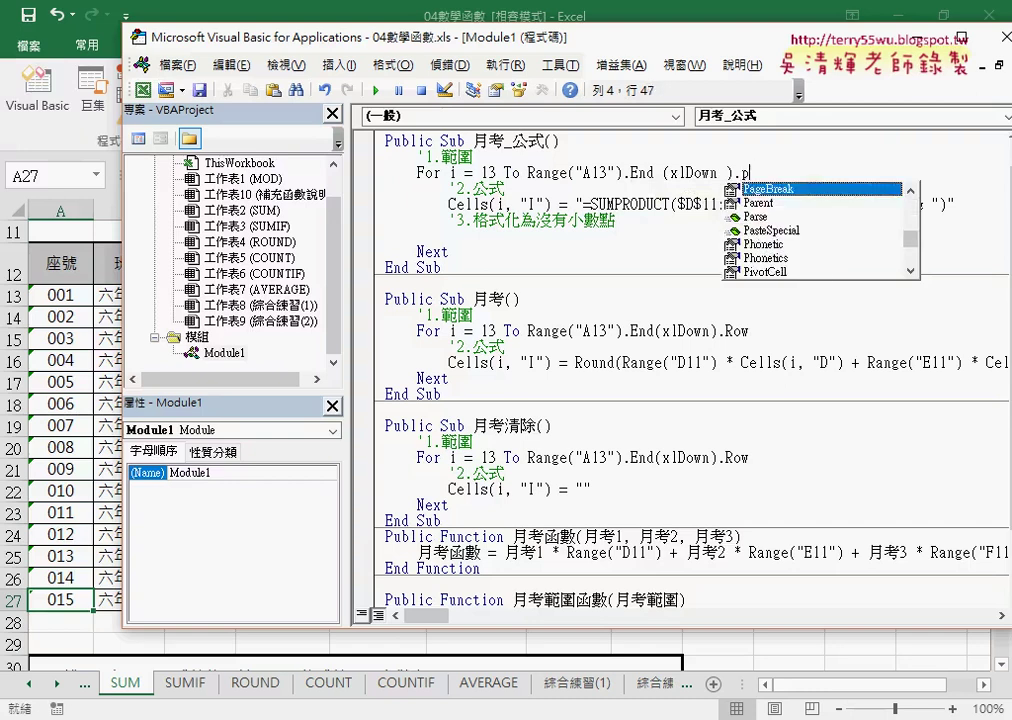
{"action": "key", "text": "BackSpace"}
{"action": "type", "text": "row"}
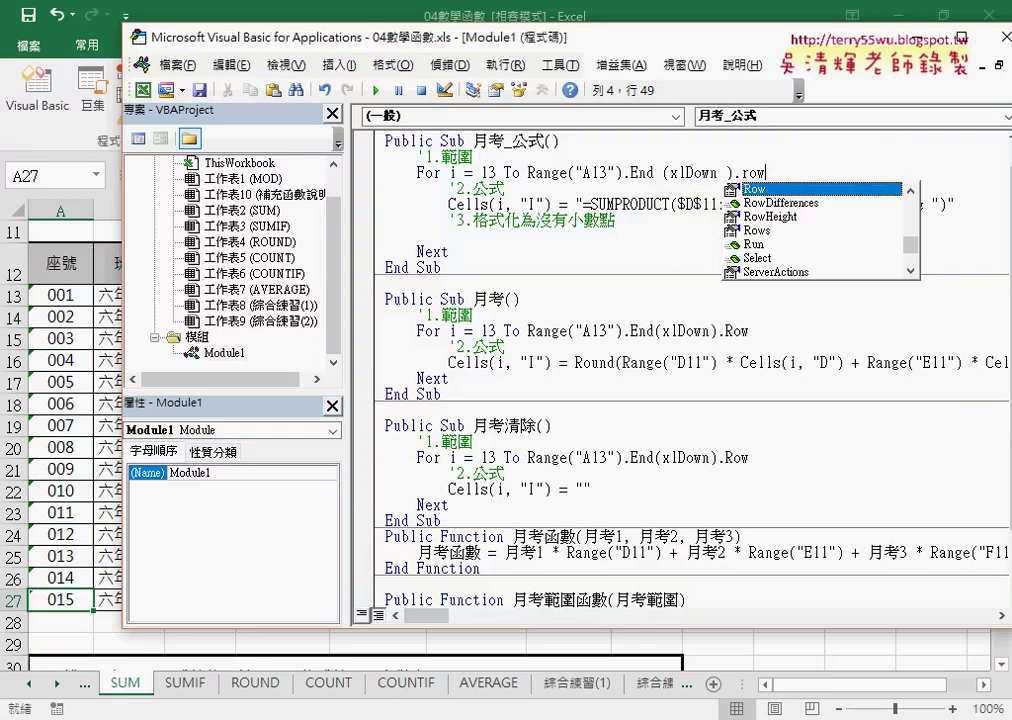
{"action": "double_click", "coordinate": [829, 191]}
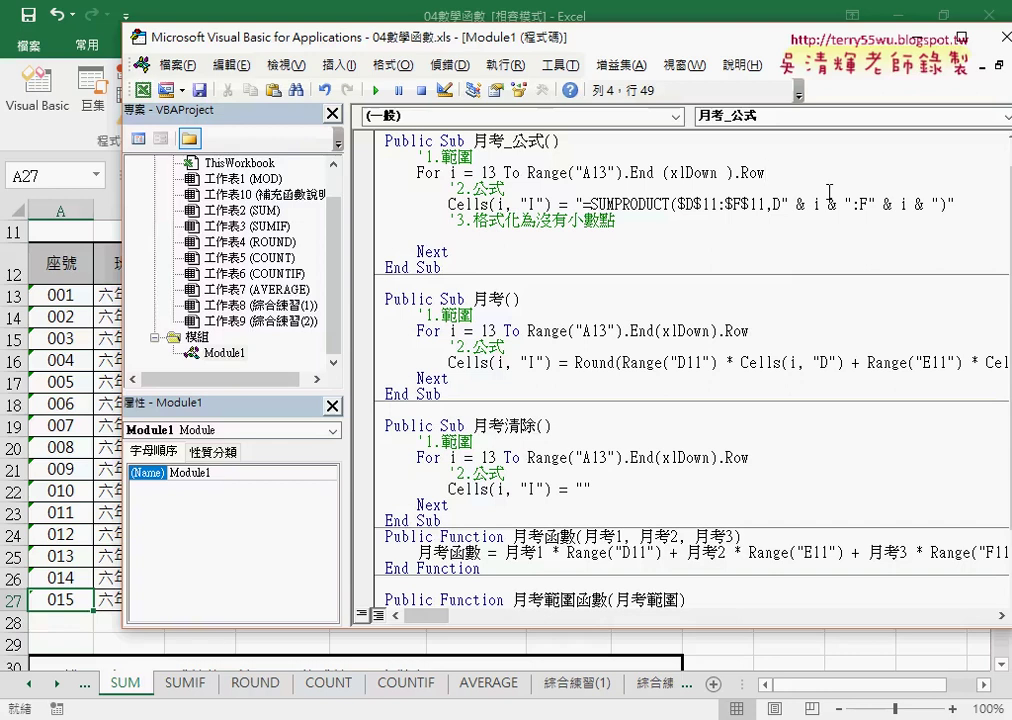
{"action": "left_click", "coordinate": [791, 281]}
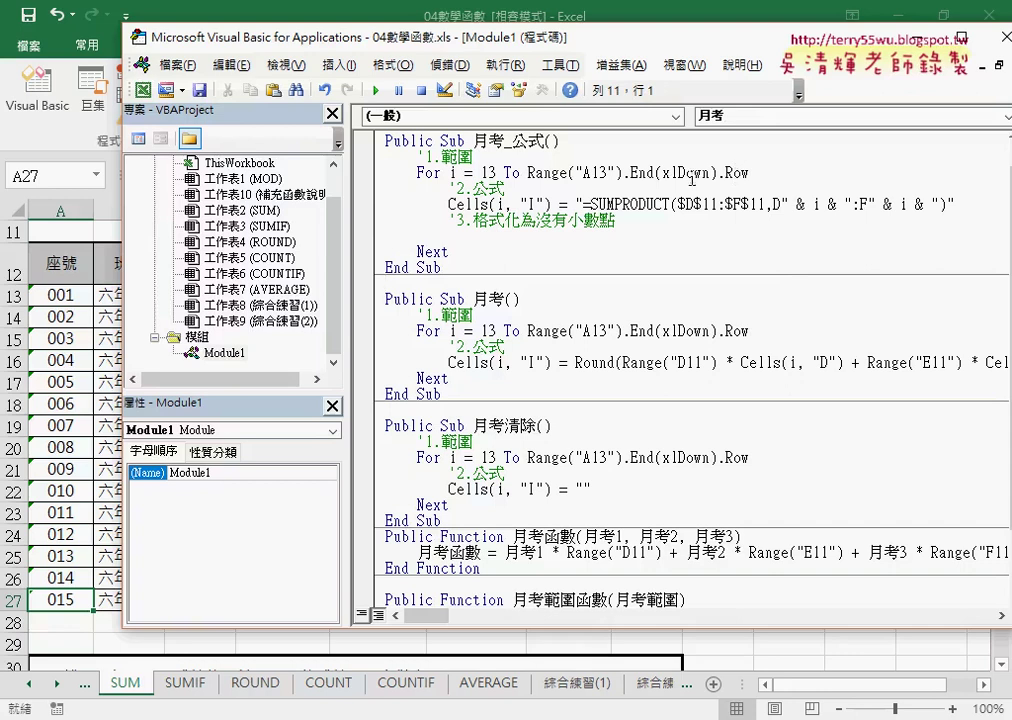
{"action": "left_click_drag", "start_coordinate": [679, 174], "coordinate": [673, 174]}
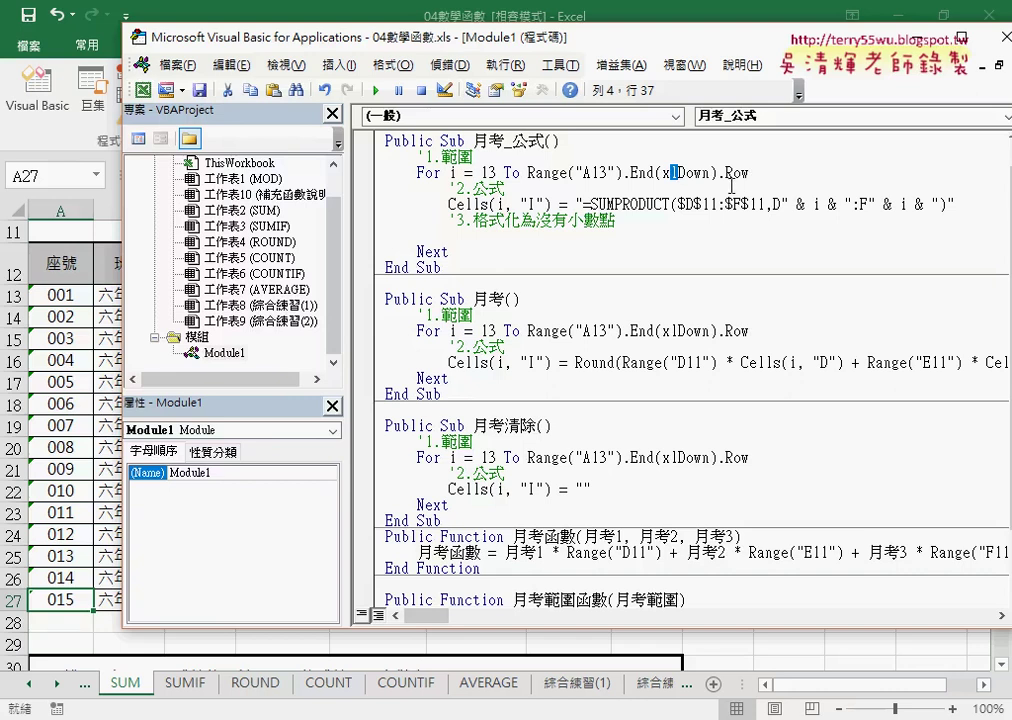
{"action": "left_click_drag", "start_coordinate": [440, 44], "coordinate": [500, 359]}
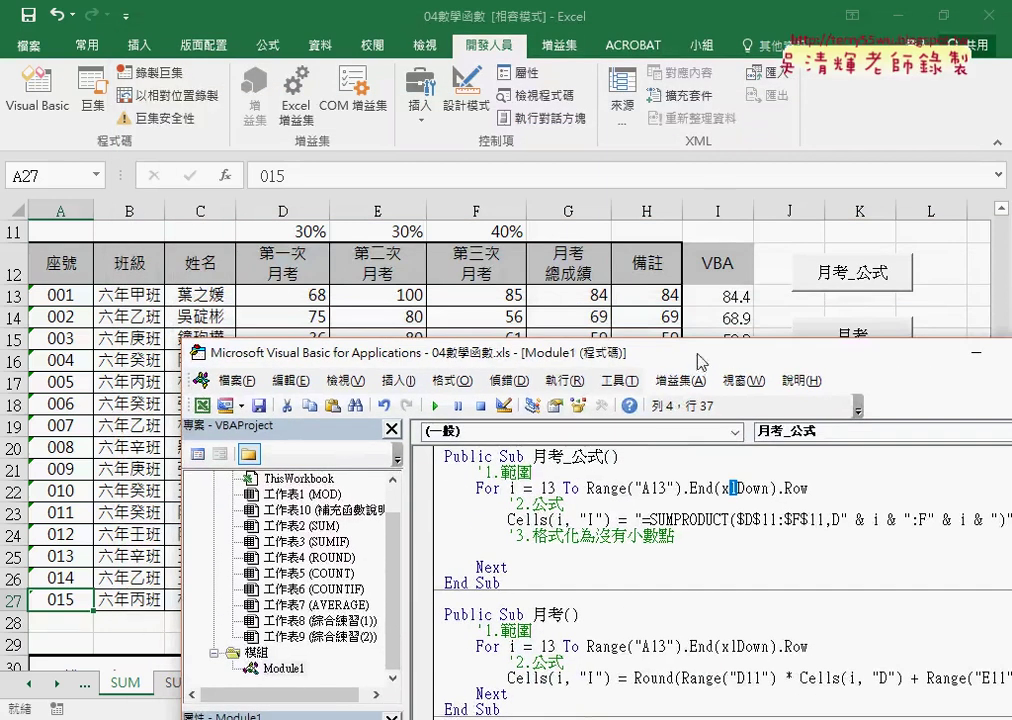
Delete the =SUMPRODUCT(...) text on the Cells(i, "I") line, leaving an empty string.
{"action": "left_click_drag", "start_coordinate": [698, 355], "coordinate": [575, 105]}
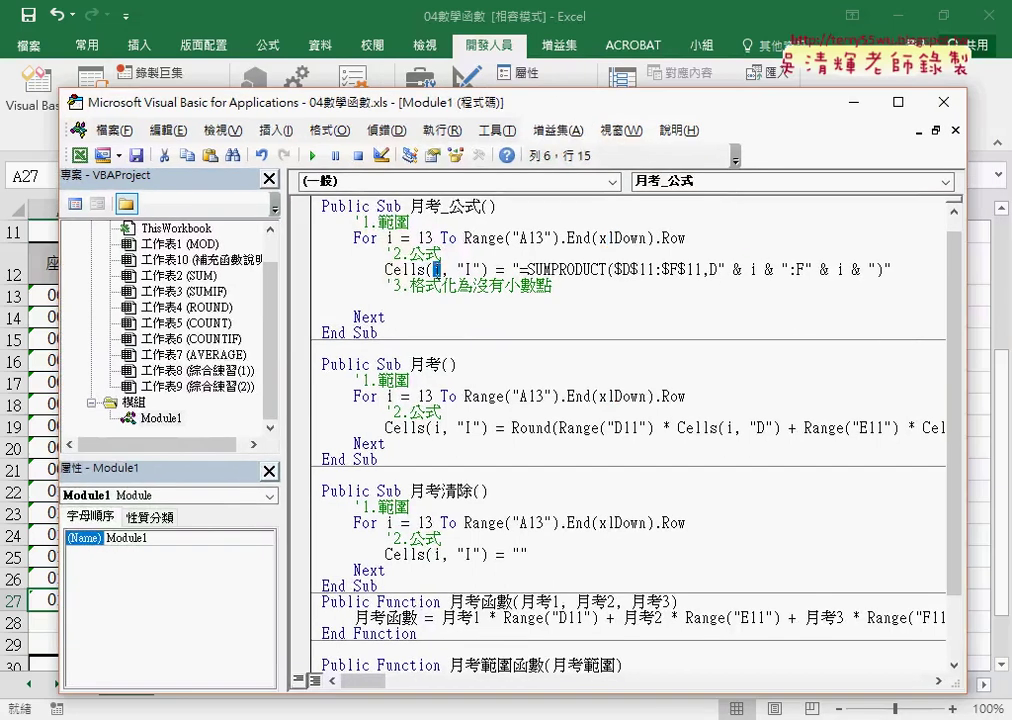
{"action": "left_click_drag", "start_coordinate": [457, 270], "coordinate": [886, 270]}
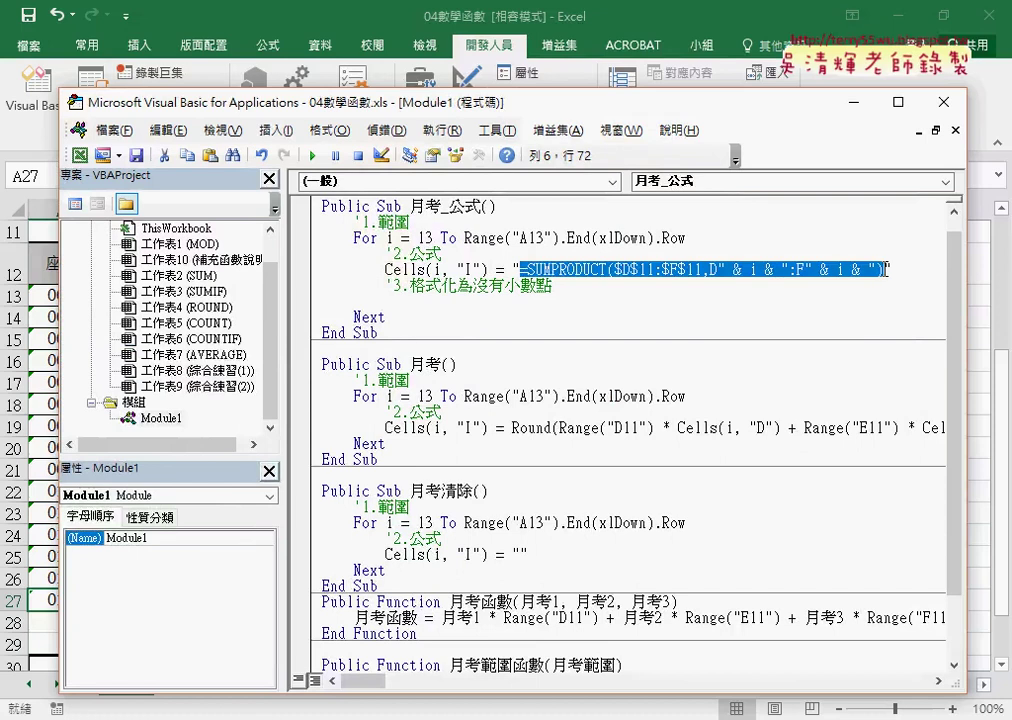
{"action": "key", "text": "Delete"}
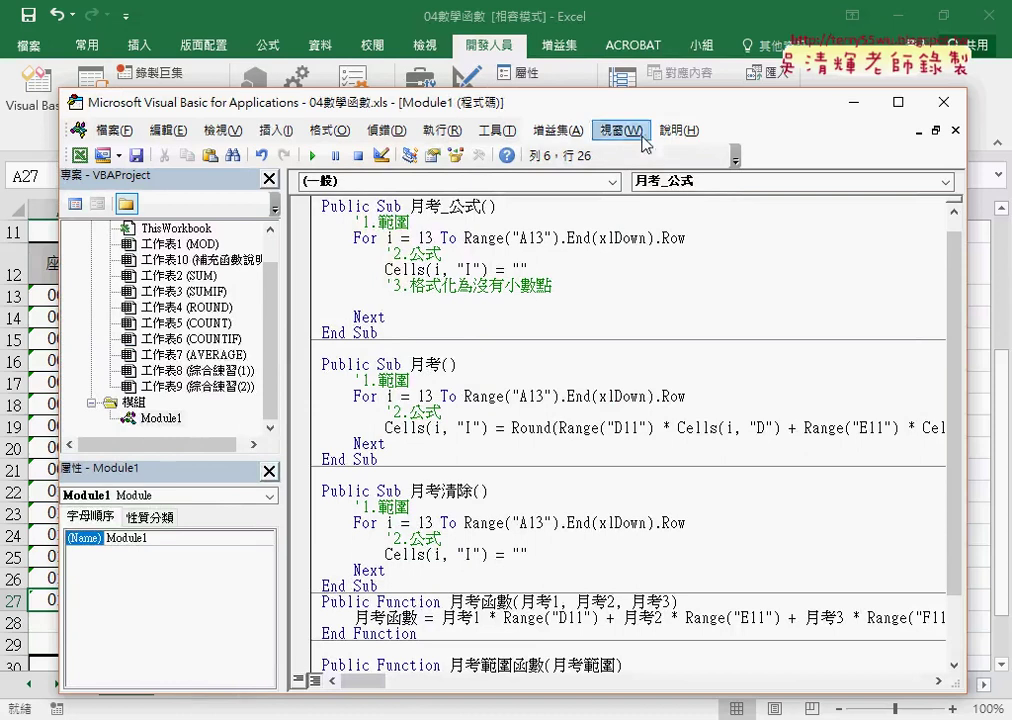
{"action": "left_click_drag", "start_coordinate": [610, 102], "coordinate": [642, 413]}
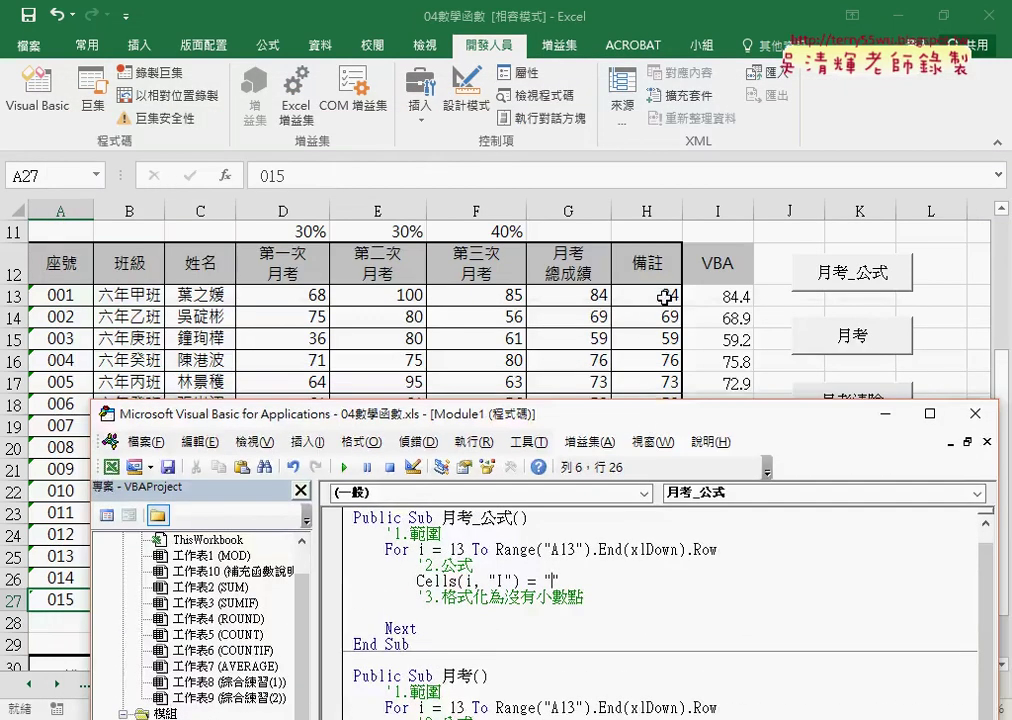
Copy cell H13's SUMPRODUCT formula text from the formula bar.
{"action": "left_click", "coordinate": [660, 295]}
{"action": "left_click", "coordinate": [518, 178]}
{"action": "left_click_drag", "start_coordinate": [518, 178], "coordinate": [260, 178]}
{"action": "right_click", "coordinate": [390, 180]}
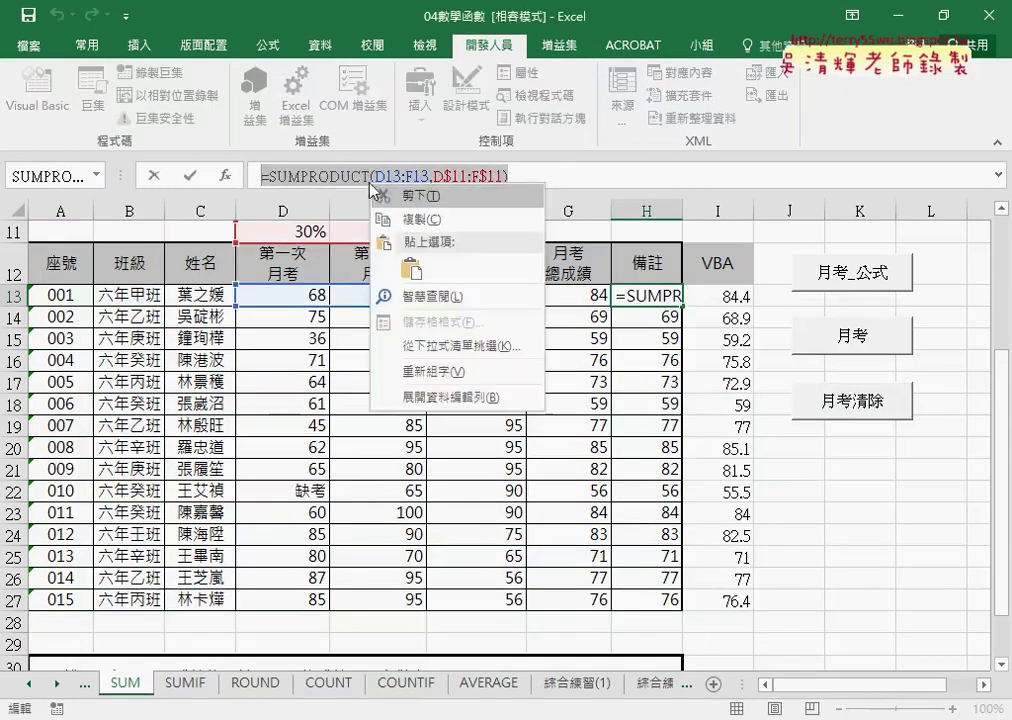
{"action": "left_click", "coordinate": [410, 219]}
{"action": "left_click", "coordinate": [153, 175]}
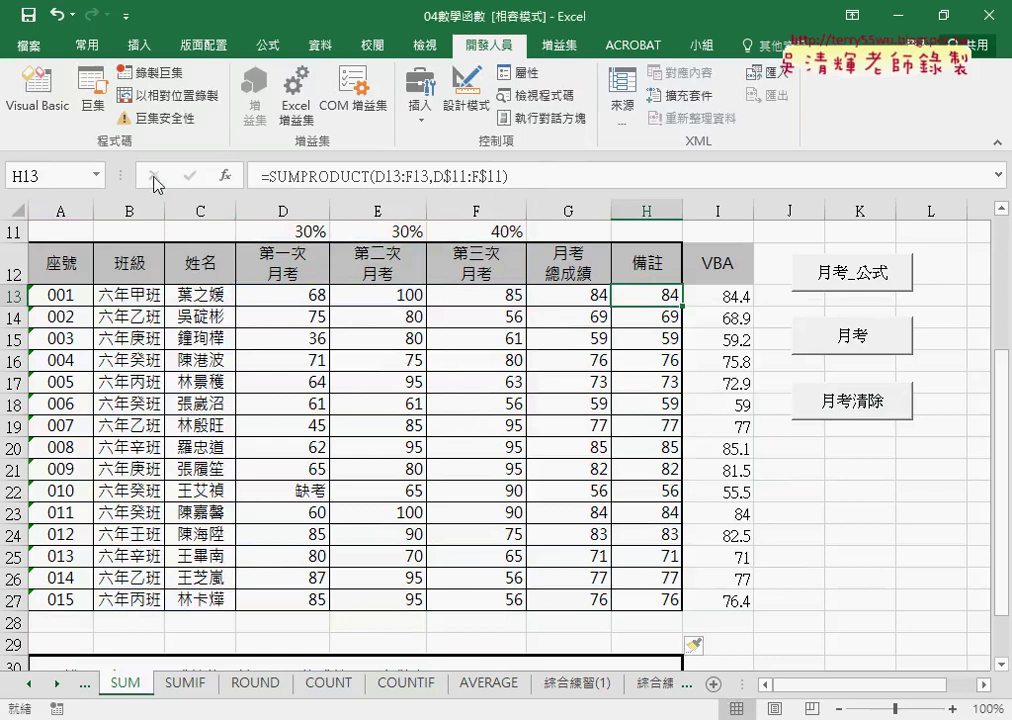
Paste =SUMPRODUCT(D13:F13,D$11:F$11) into the Cells(i, "I") quotes and run the macro.
{"action": "left_click", "coordinate": [45, 90]}
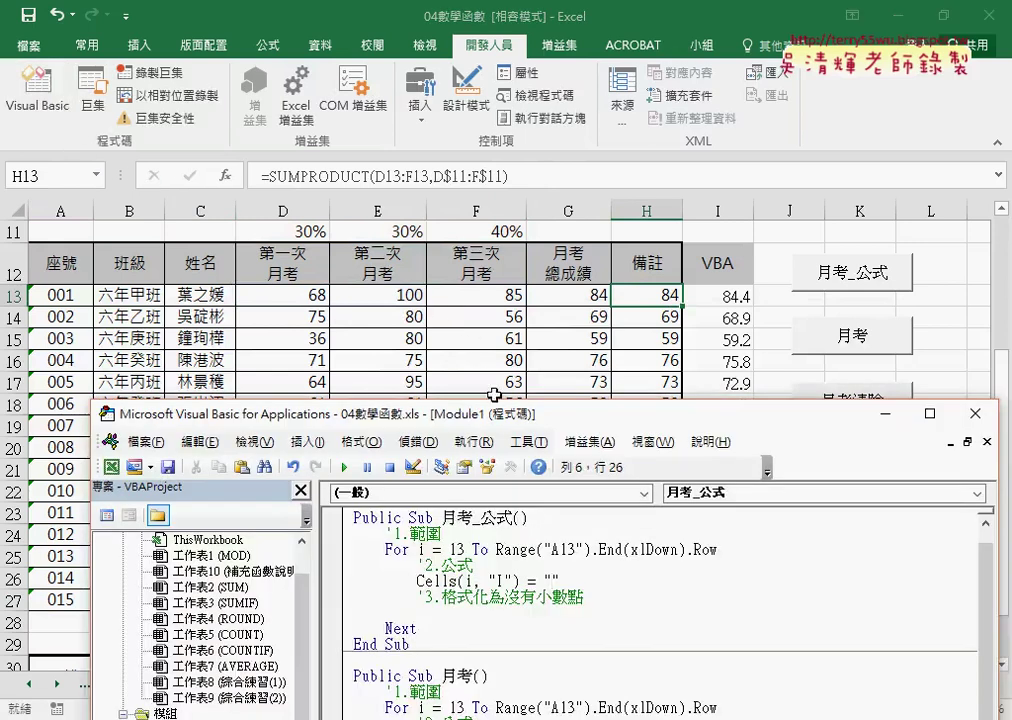
{"action": "left_click_drag", "start_coordinate": [560, 428], "coordinate": [478, 100]}
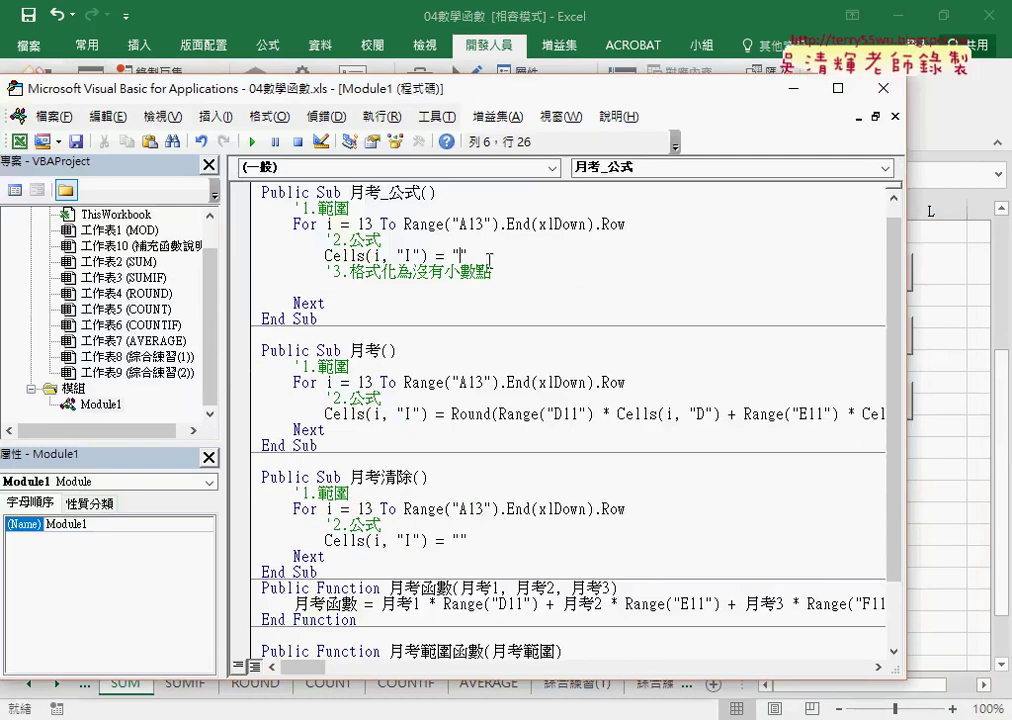
{"action": "right_click", "coordinate": [461, 258]}
{"action": "left_click", "coordinate": [500, 314]}
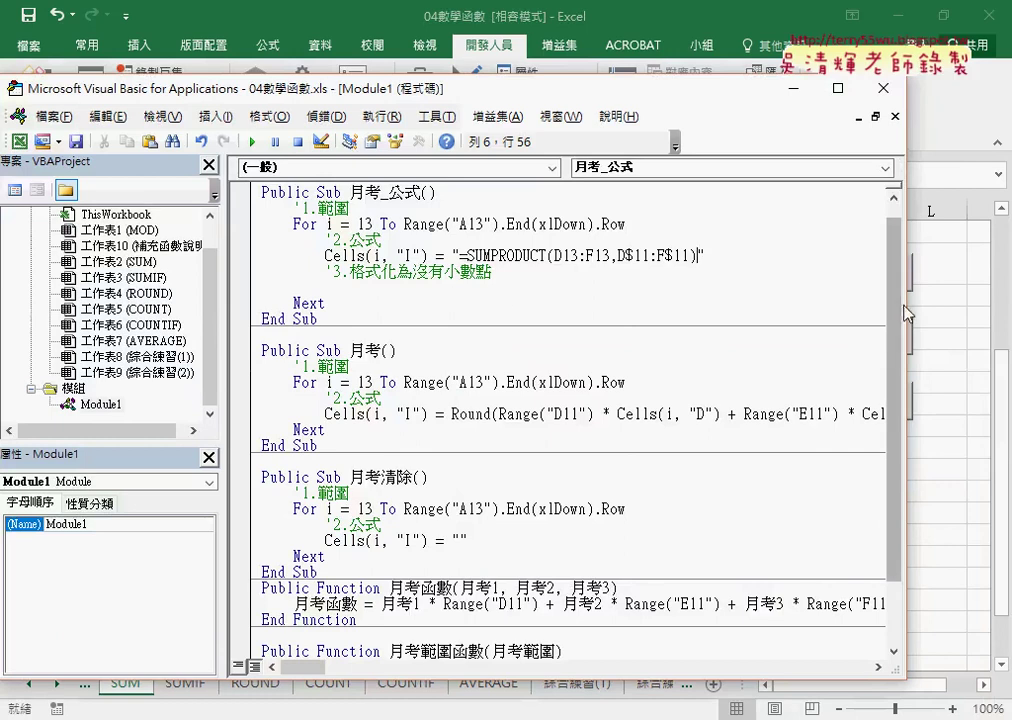
{"action": "left_click_drag", "start_coordinate": [906, 305], "coordinate": [672, 305]}
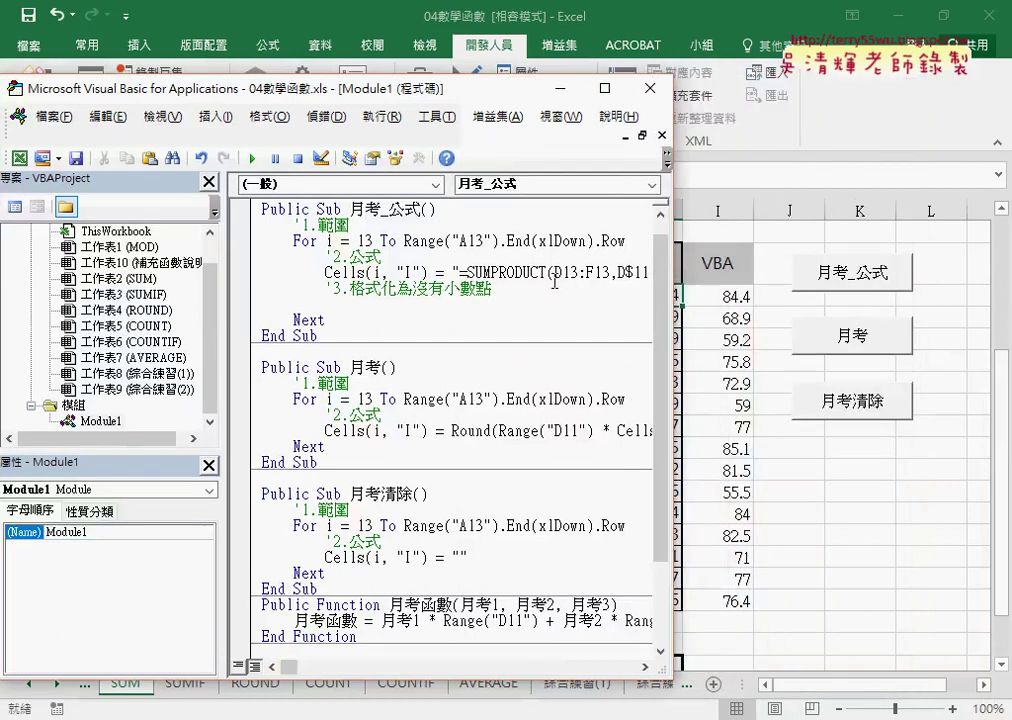
{"action": "left_click", "coordinate": [252, 159]}
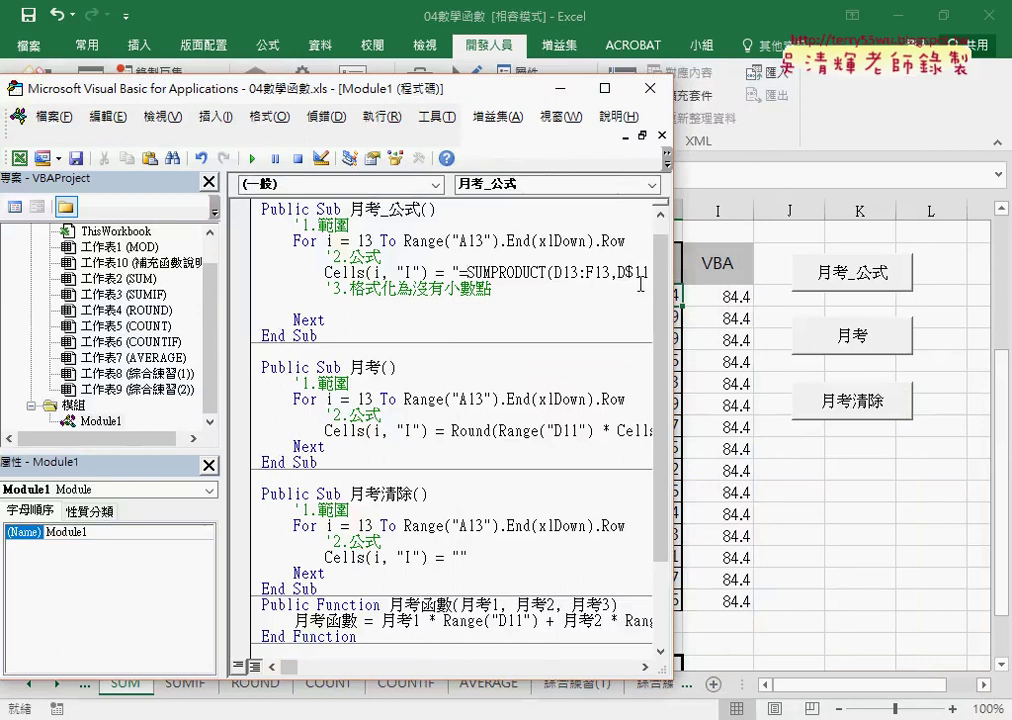
{"action": "left_click_drag", "start_coordinate": [672, 285], "coordinate": [828, 280]}
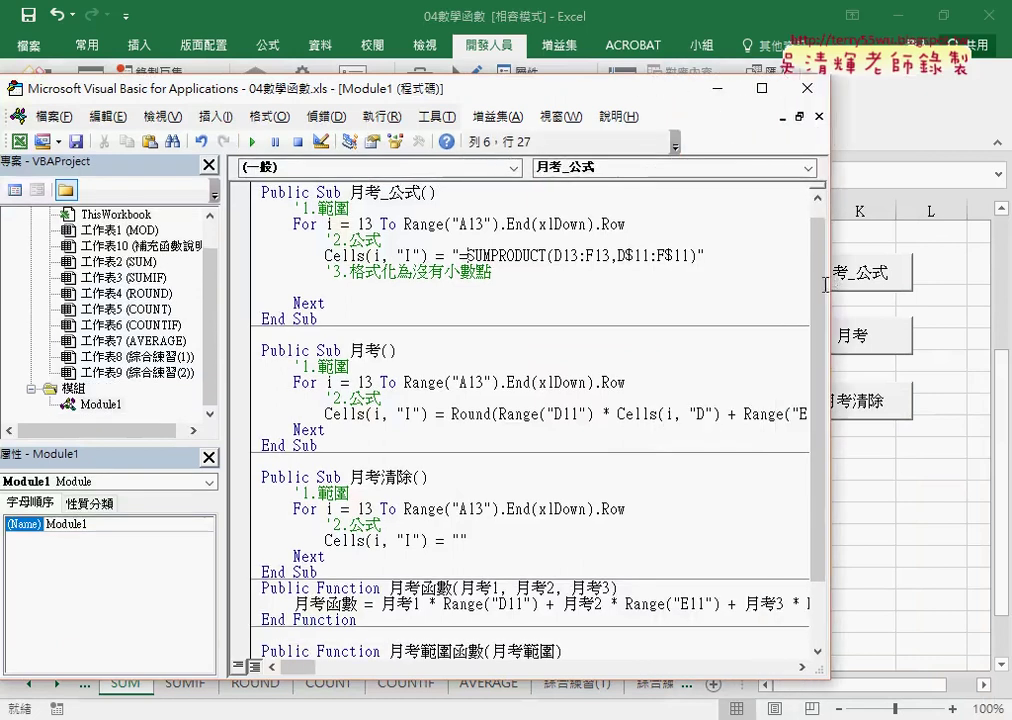
{"action": "mouse_move", "coordinate": [641, 256]}
{"action": "left_mouse_down"}
{"action": "mouse_move", "coordinate": [697, 256]}
{"action": "mouse_move", "coordinate": [459, 256]}
{"action": "left_mouse_up"}
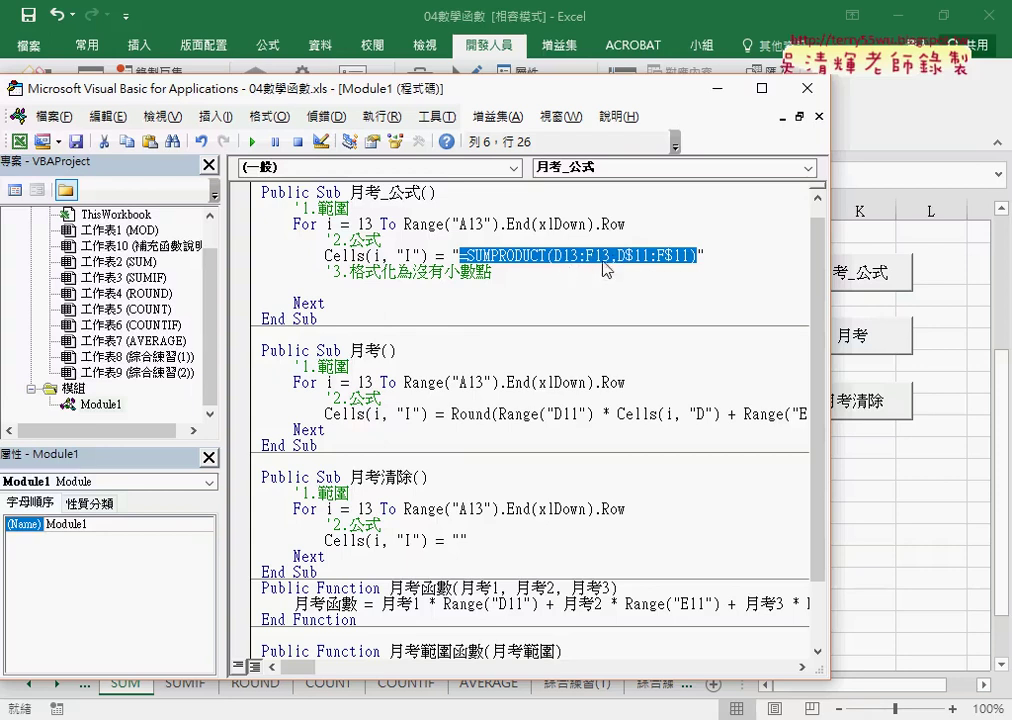
{"action": "left_click", "coordinate": [902, 468]}
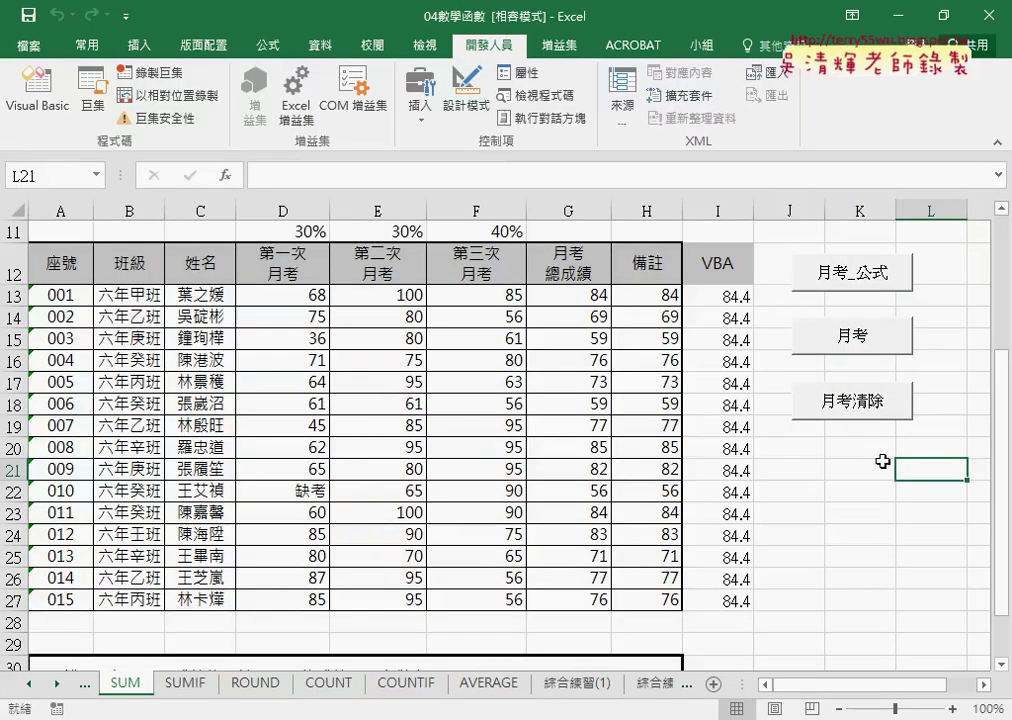
{"action": "left_click", "coordinate": [659, 297]}
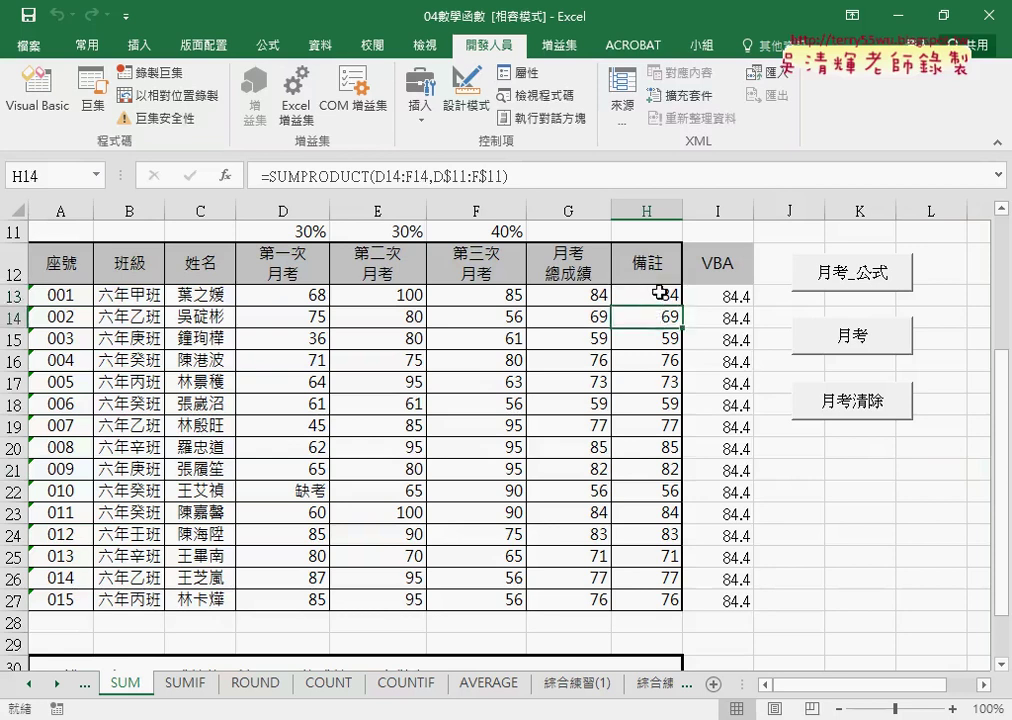
{"action": "left_click", "coordinate": [655, 293]}
{"action": "left_click", "coordinate": [659, 318]}
{"action": "left_click", "coordinate": [655, 293]}
{"action": "left_click", "coordinate": [656, 316]}
{"action": "left_click", "coordinate": [653, 294]}
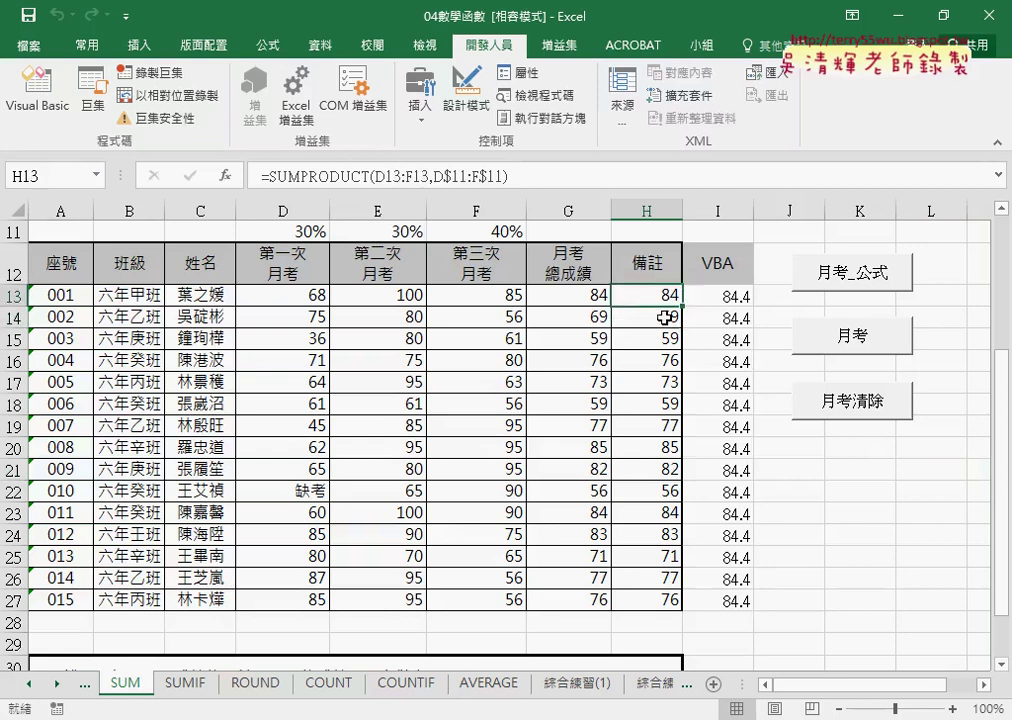
{"action": "left_click", "coordinate": [663, 316]}
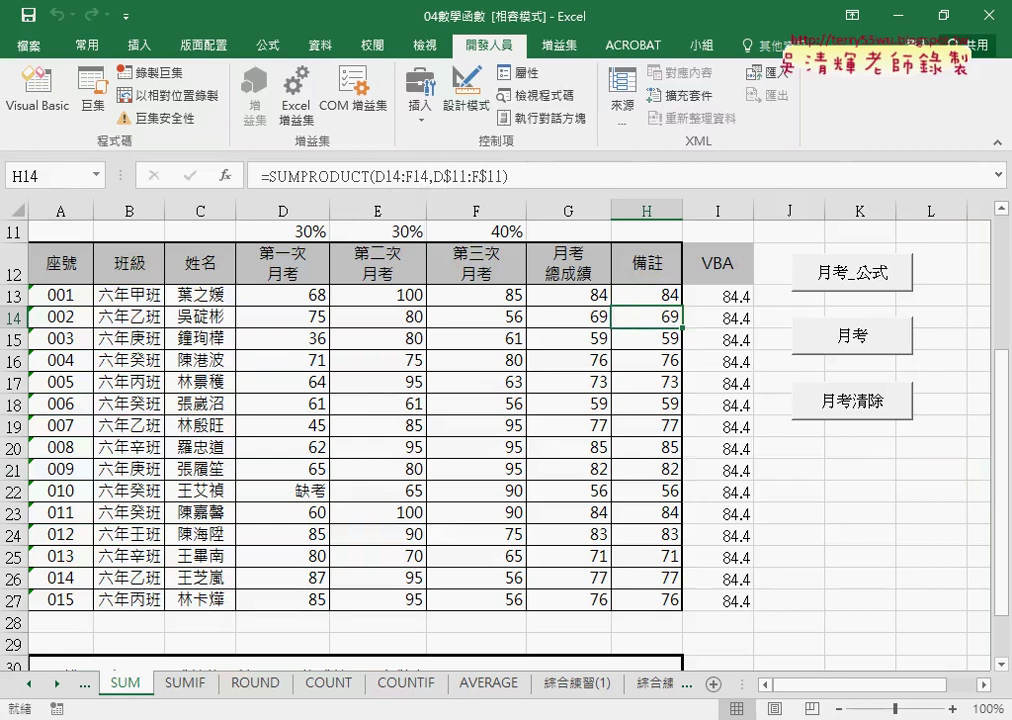
{"action": "left_click", "coordinate": [610, 632]}
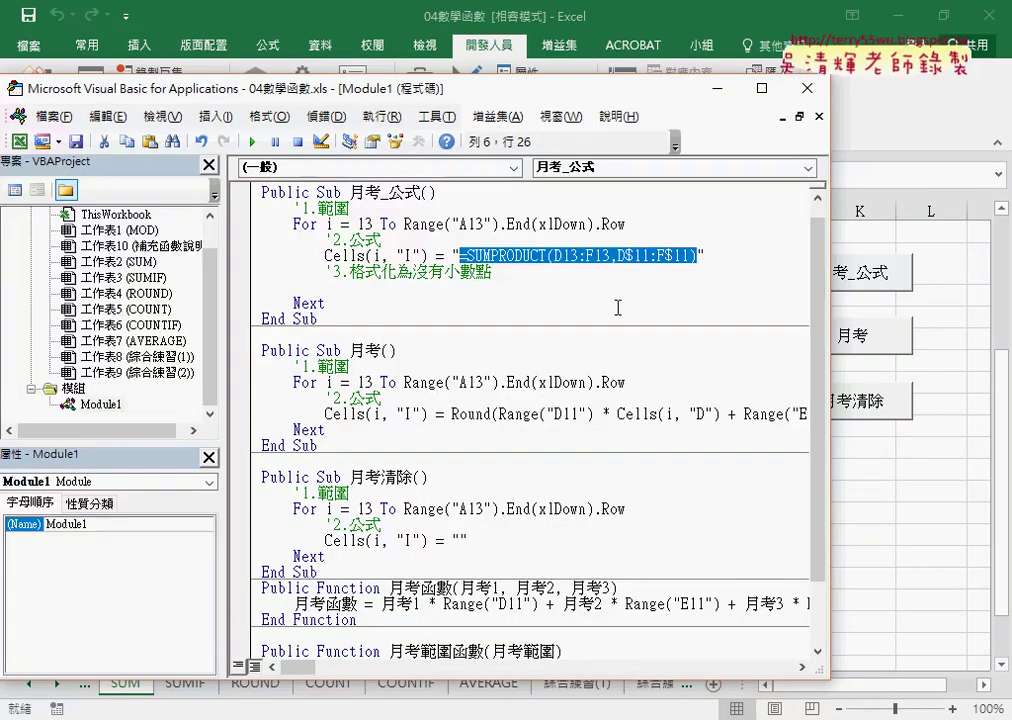
Replace the 13 after D with " & i & " in the SUMPRODUCT string.
{"action": "left_click_drag", "start_coordinate": [578, 256], "coordinate": [562, 256]}
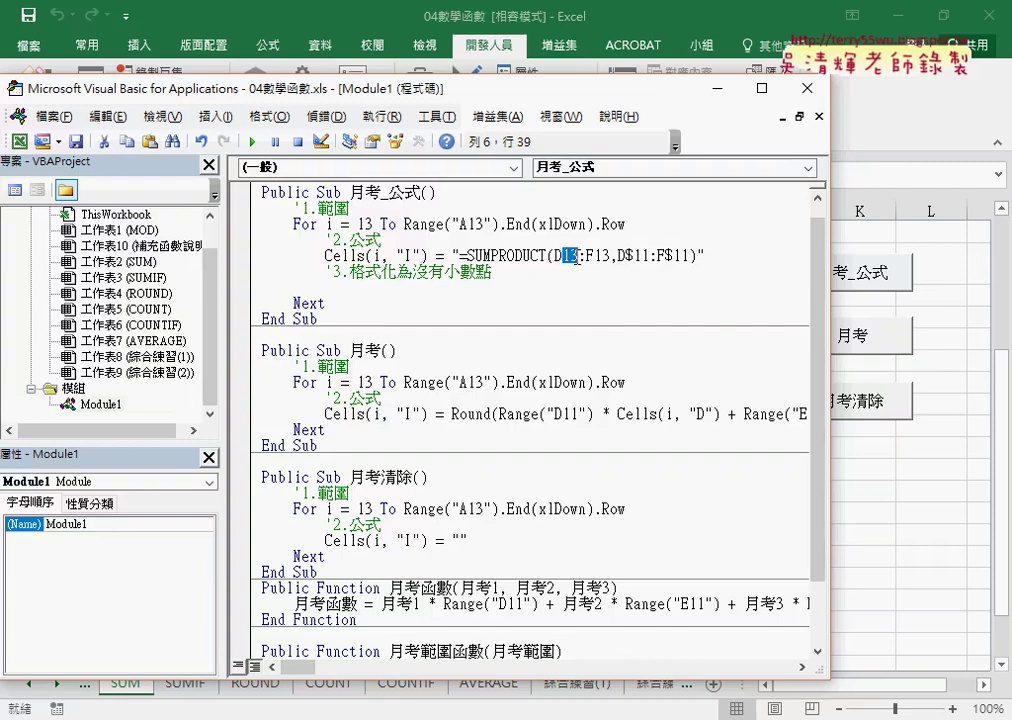
{"action": "type", "text": "\""}
{"action": "type", "text": "&&"}
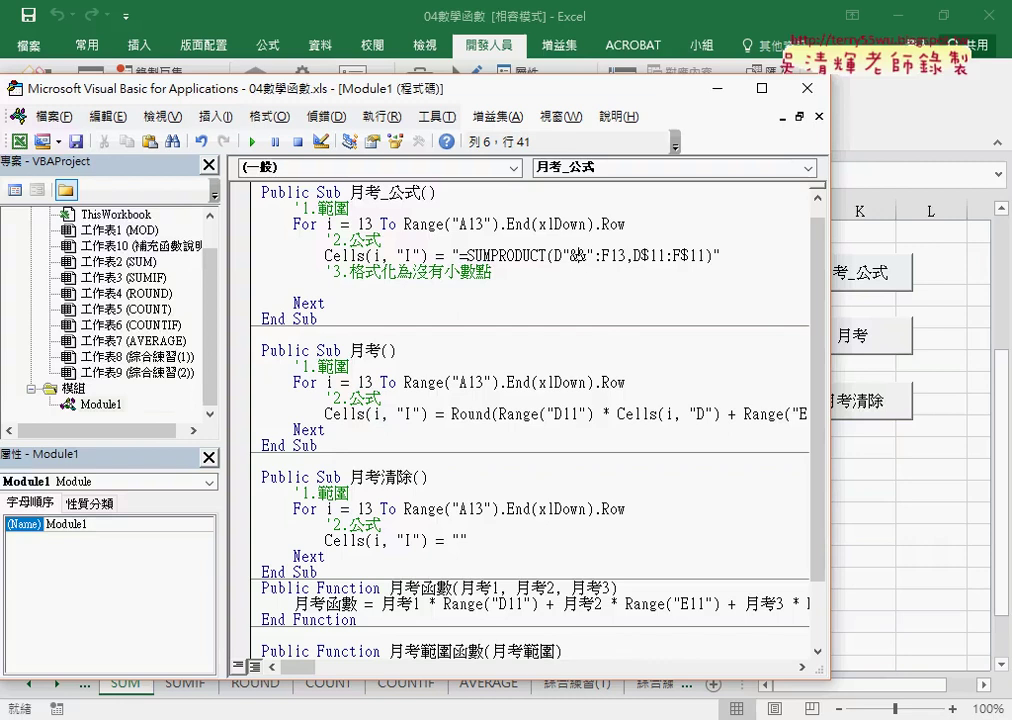
{"action": "type", "text": "i"}
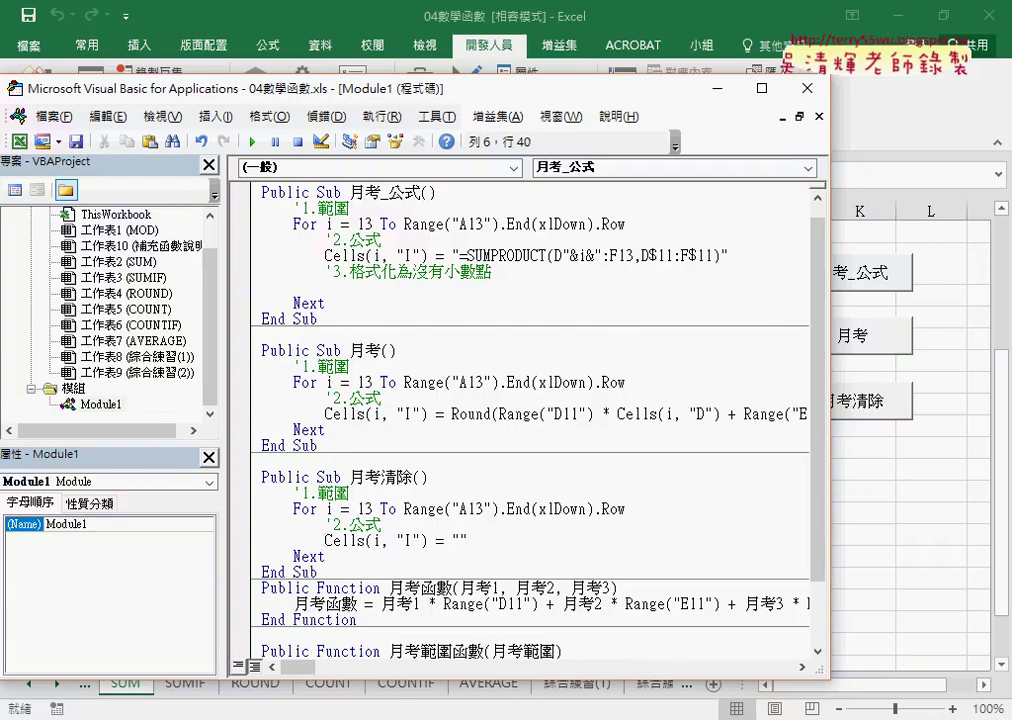
{"action": "key", "text": "space"}
{"action": "key", "text": "Right"}
{"action": "key", "text": "space"}
{"action": "key", "text": "Right"}
{"action": "key", "text": "space"}
{"action": "key", "text": "Right"}
{"action": "key", "text": "space"}
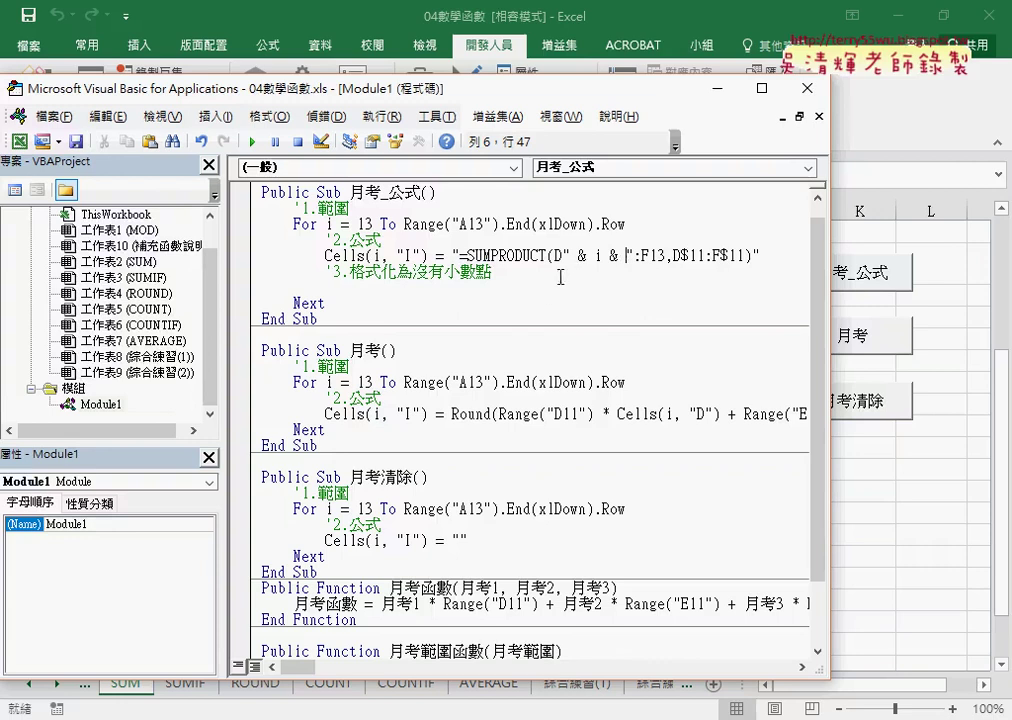
Paste the " & i & " fragment over the 13 in F13, so both ranges use row i.
{"action": "left_click_drag", "start_coordinate": [562, 256], "coordinate": [628, 256]}
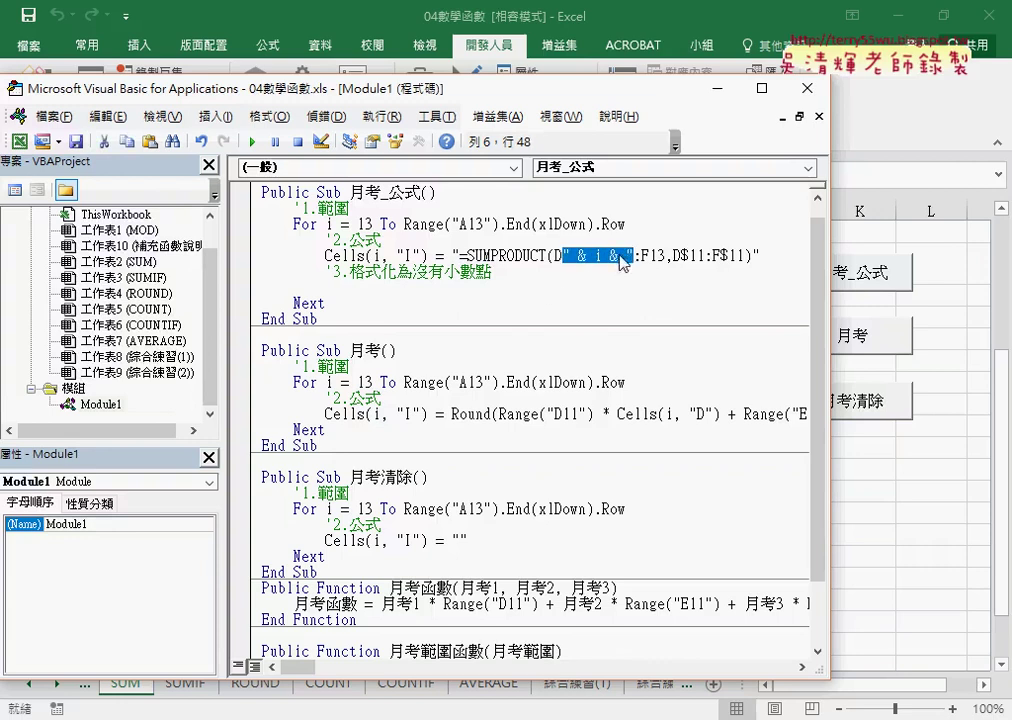
{"action": "right_click", "coordinate": [624, 262]}
{"action": "left_click", "coordinate": [618, 291]}
{"action": "left_click_drag", "start_coordinate": [665, 258], "coordinate": [650, 257]}
{"action": "right_click", "coordinate": [654, 257]}
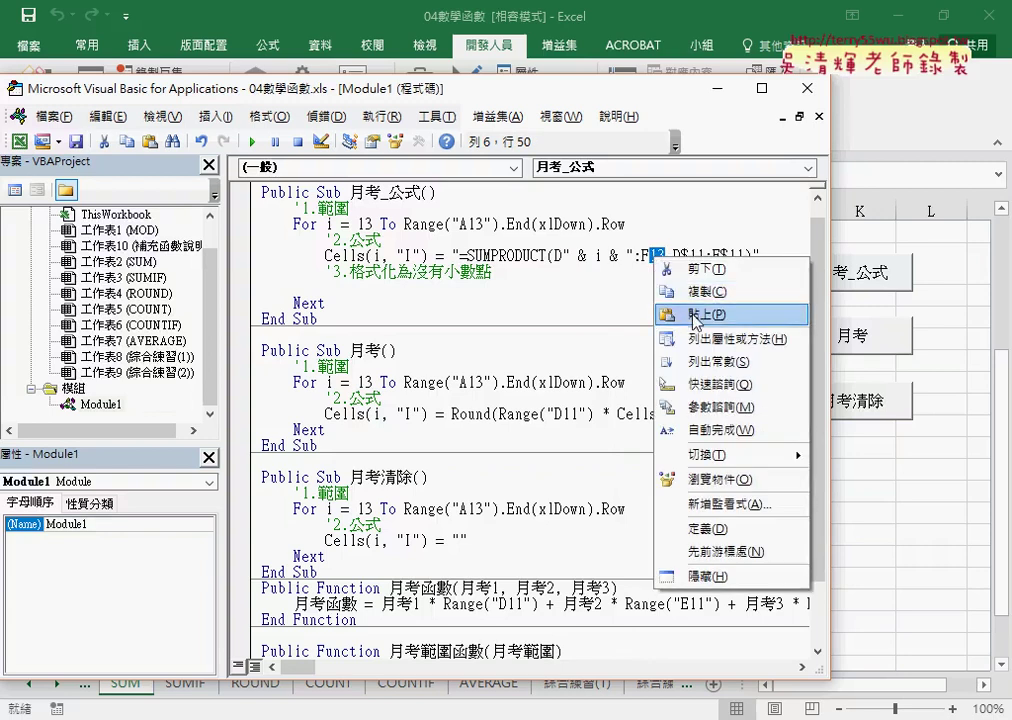
{"action": "left_click", "coordinate": [695, 316]}
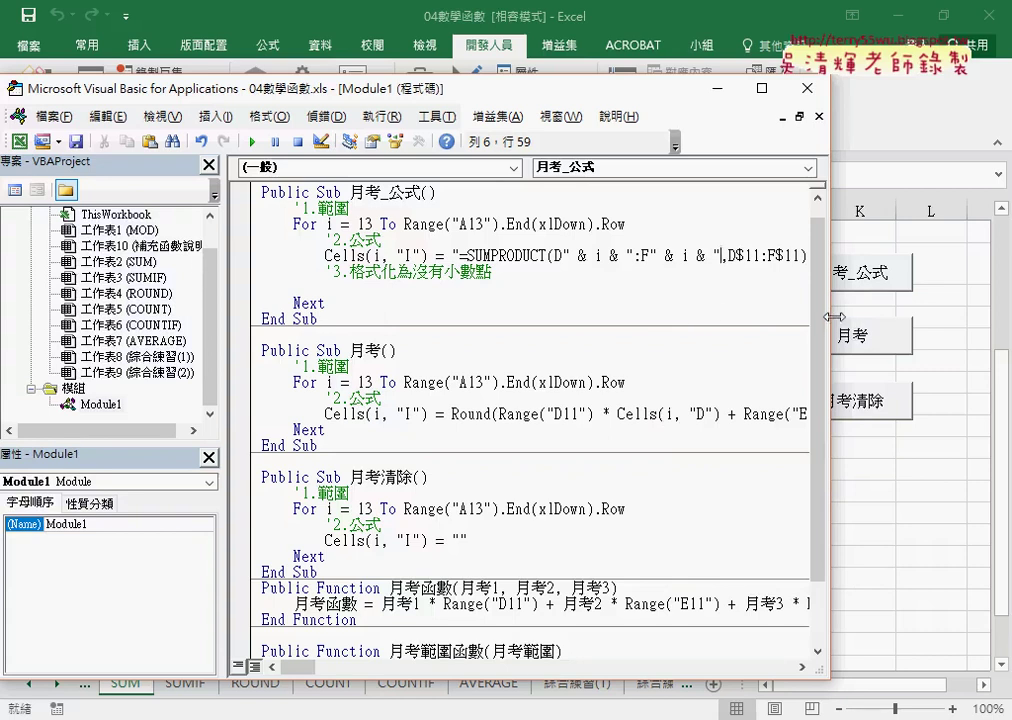
{"action": "left_click_drag", "start_coordinate": [834, 317], "coordinate": [665, 317]}
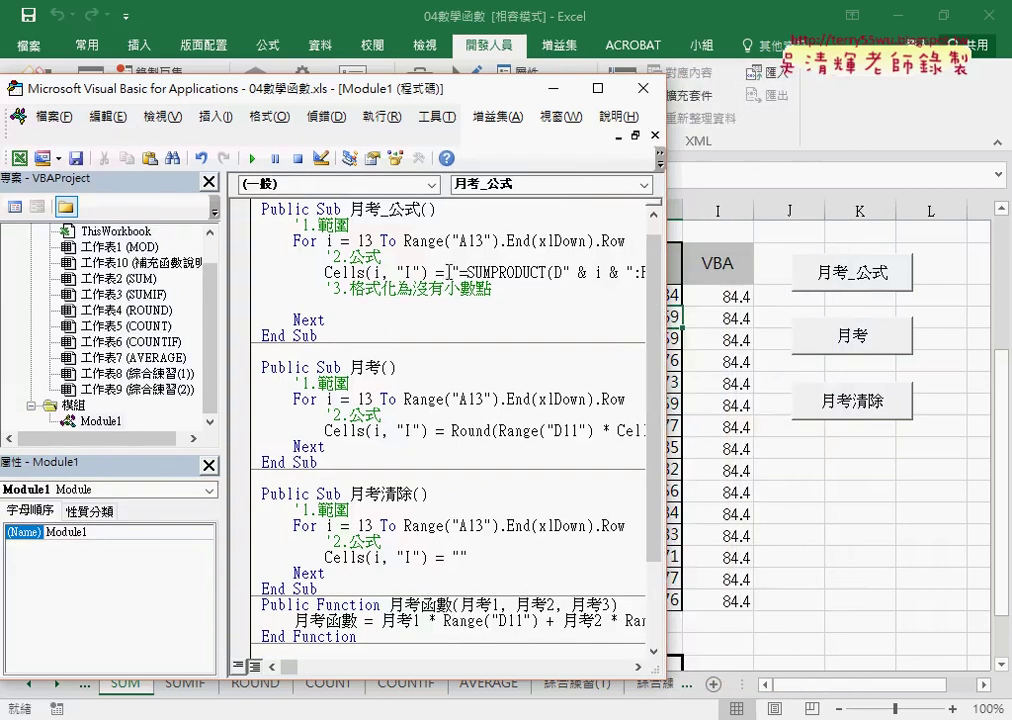